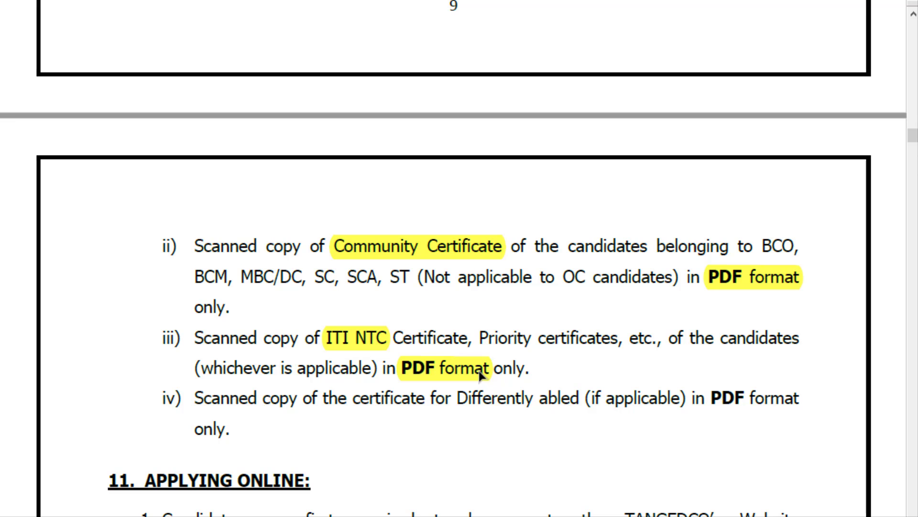
# - Highlight the priority certificates list and the word 'Differently' in the page 11 table
pyautogui.scroll(-15, 481, 375)
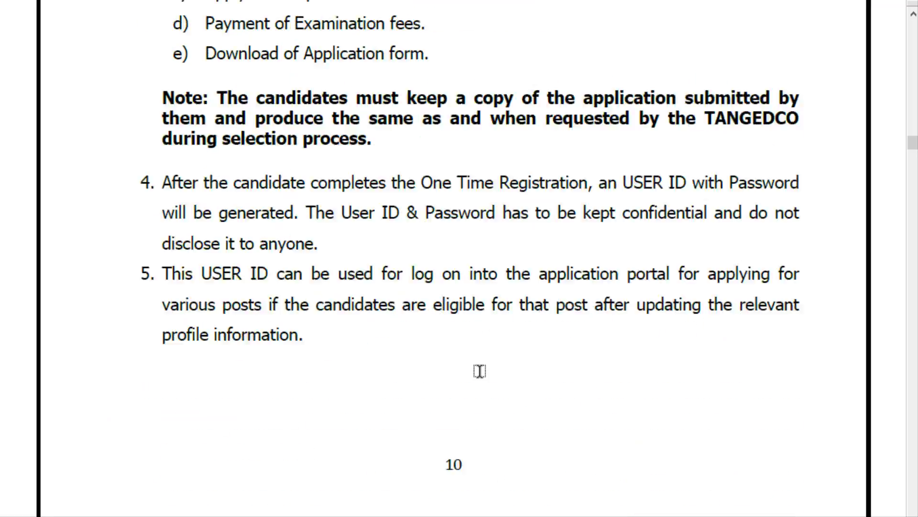
pyautogui.scroll(-10, 480, 372)
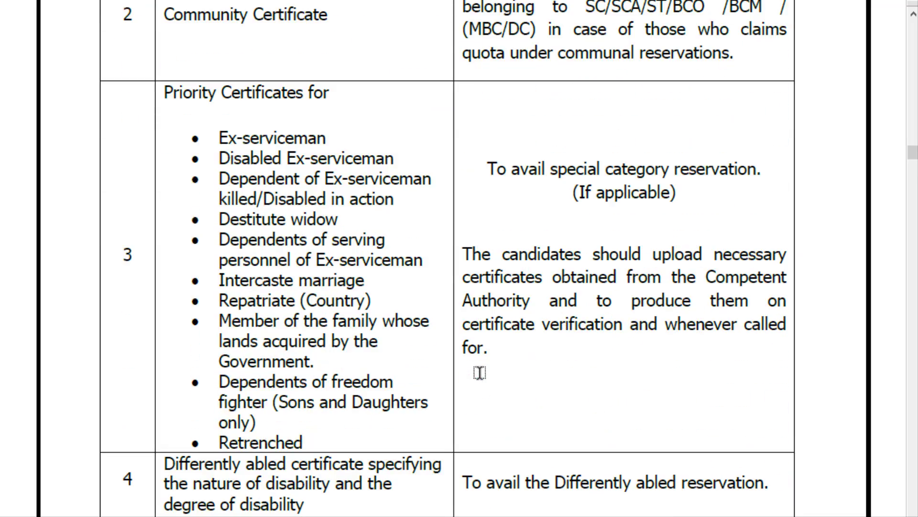
pyautogui.scroll(-1, 334, 206)
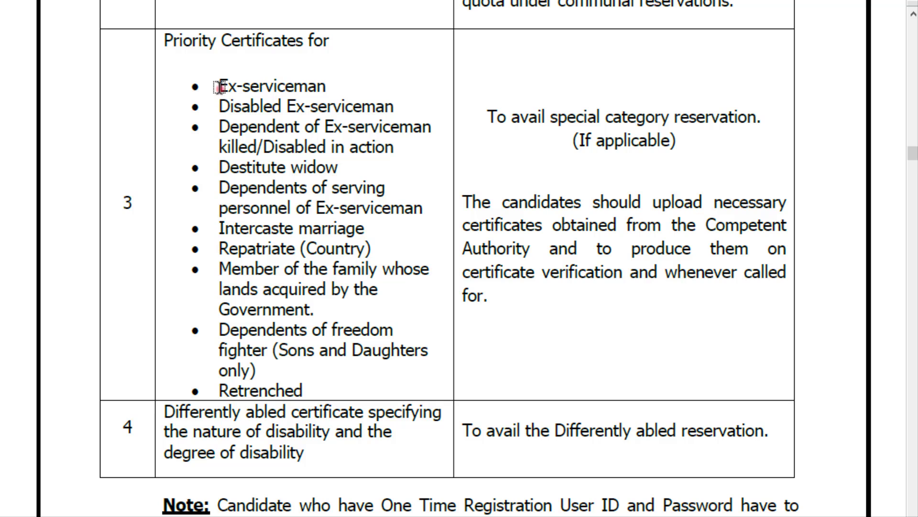
pyautogui.moveTo(220, 86); pyautogui.dragTo(353, 374)
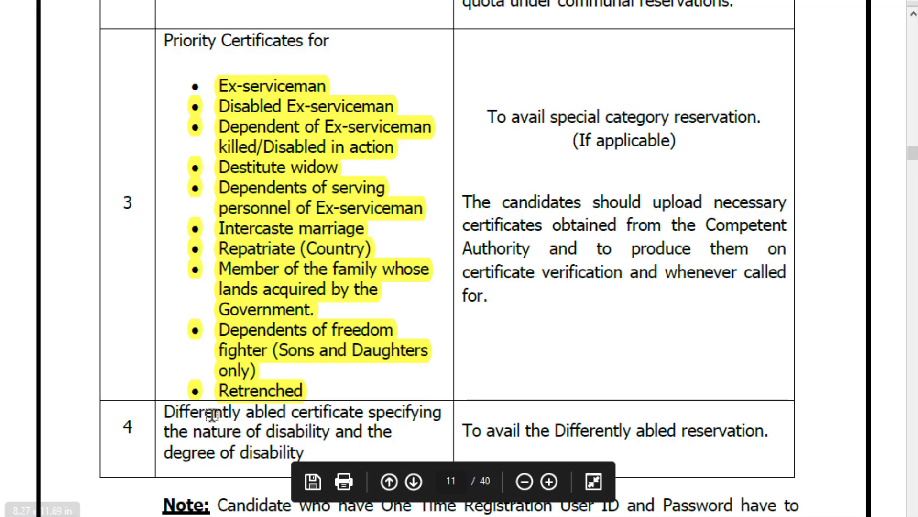
pyautogui.moveTo(165, 412); pyautogui.dragTo(239, 412)
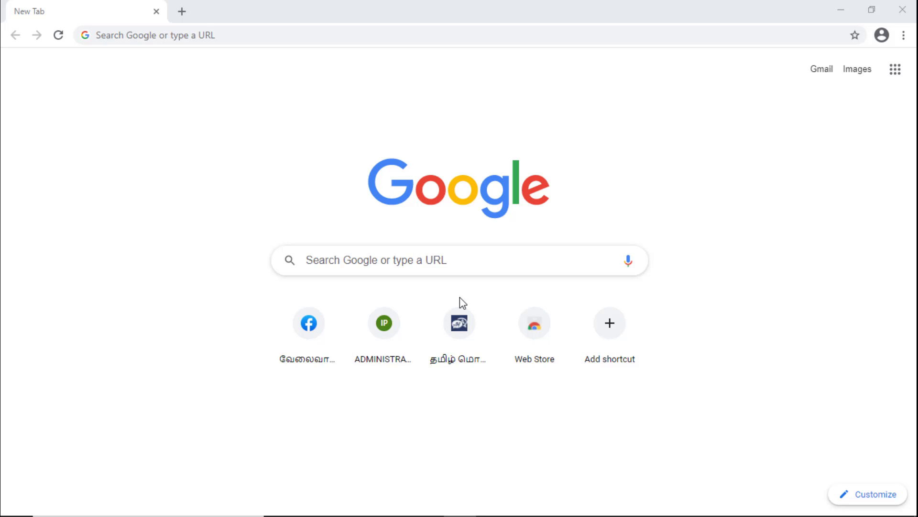
# - Search Google for 'tanged co' and open the official TANGEDCO website at tangedco.gov.in
pyautogui.click(359, 260)
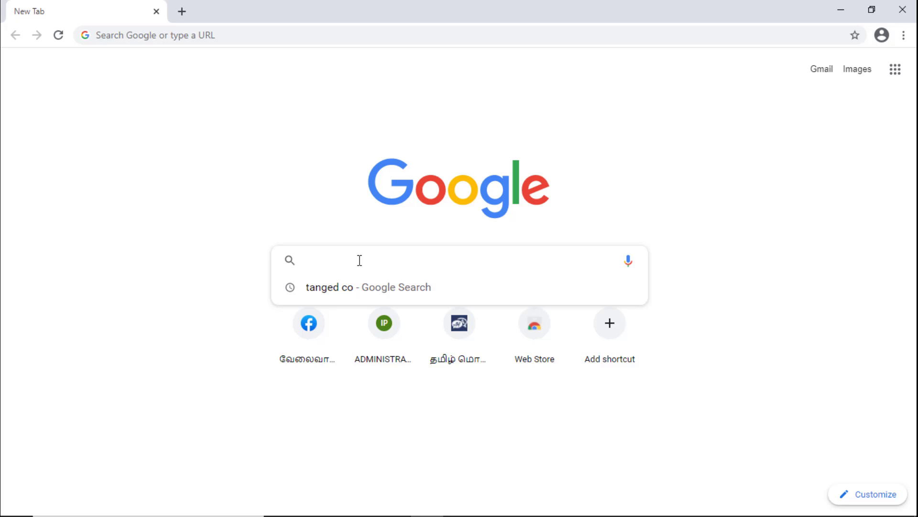
pyautogui.write('tanged ')
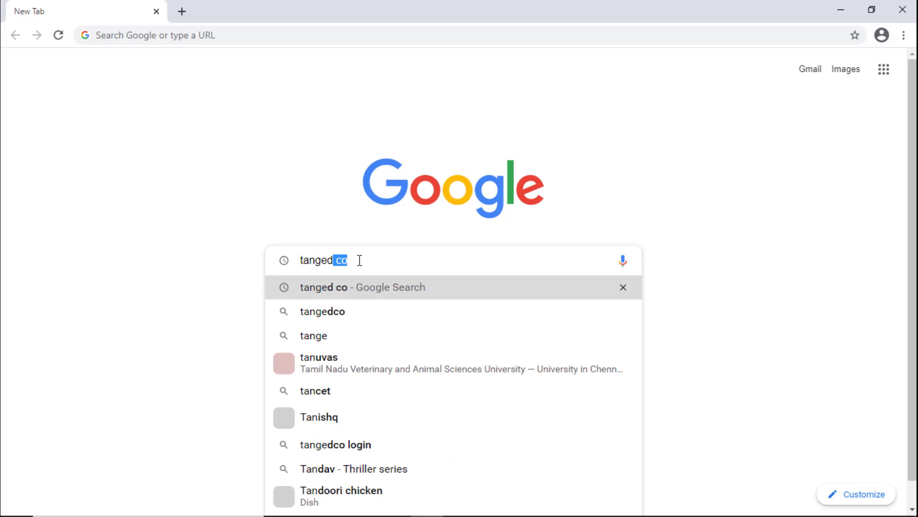
pyautogui.write('co')
pyautogui.press('Return')
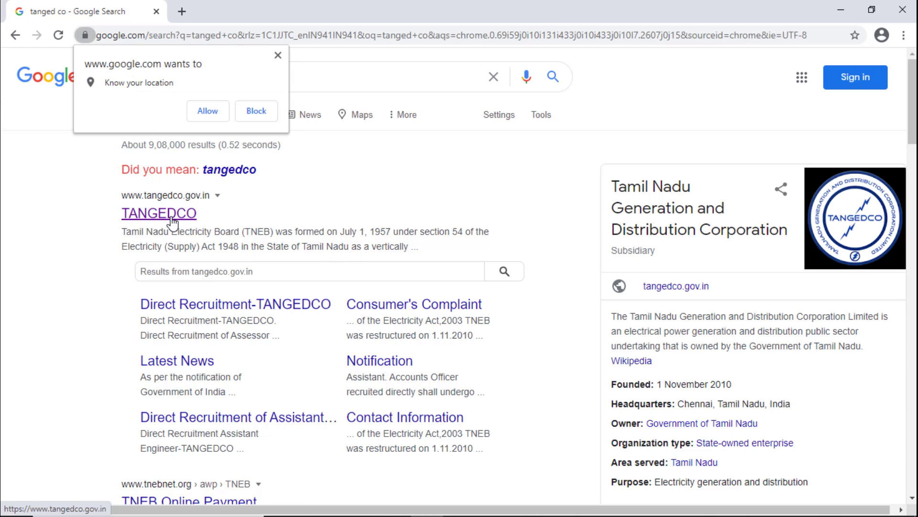
pyautogui.click(159, 213)
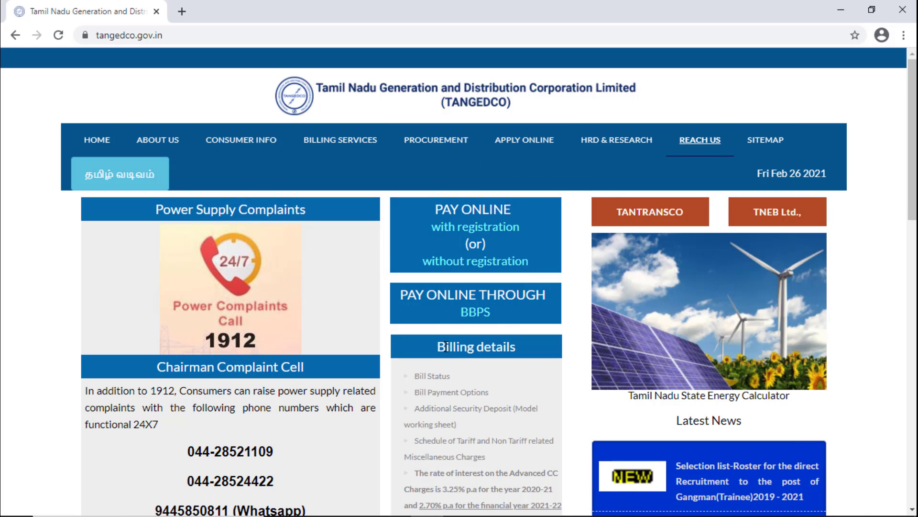
# - Go from Direct Recruitment TANGEDCO to the Field Assistant page and follow its Link to apply
pyautogui.scroll(-15, 446, 346)
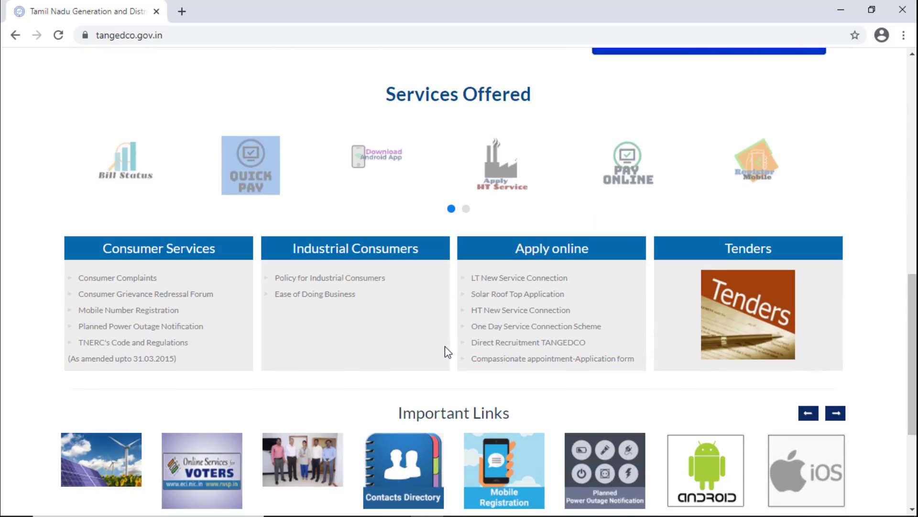
pyautogui.scroll(-4, 444, 346)
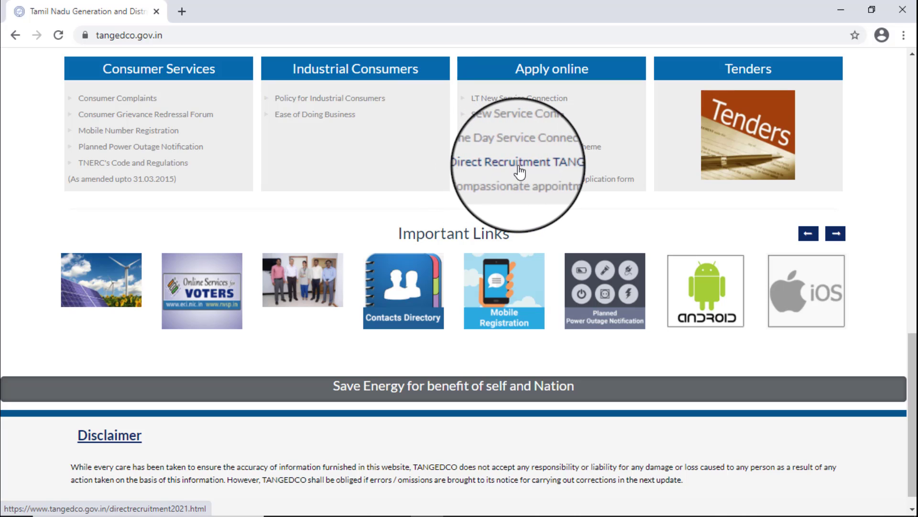
pyautogui.click(556, 165)
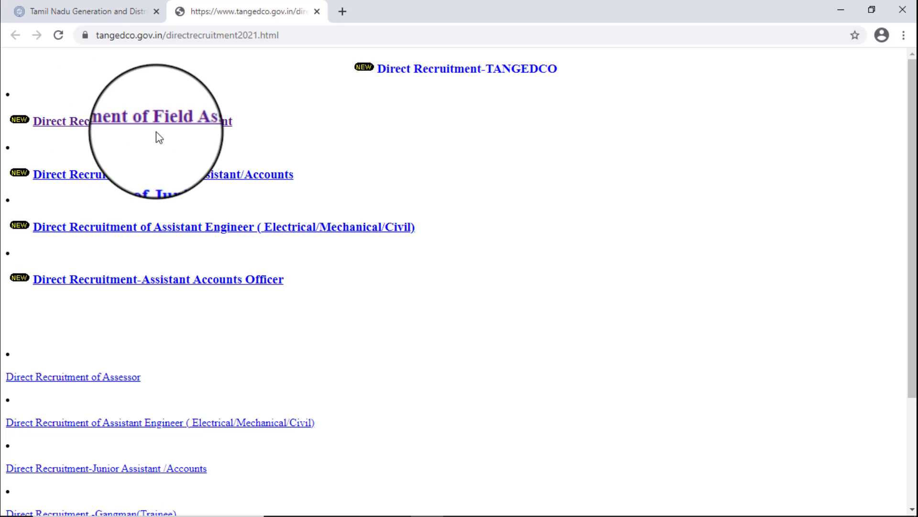
pyautogui.click(193, 125)
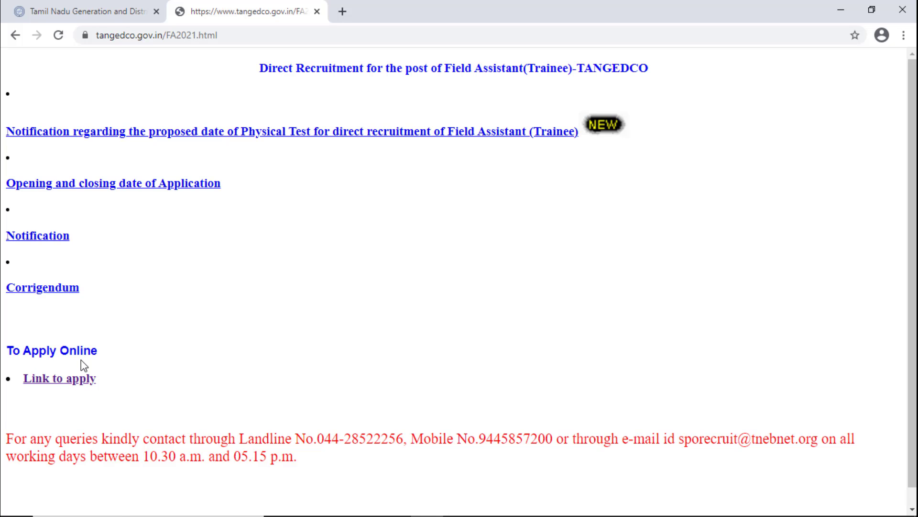
pyautogui.click(58, 380)
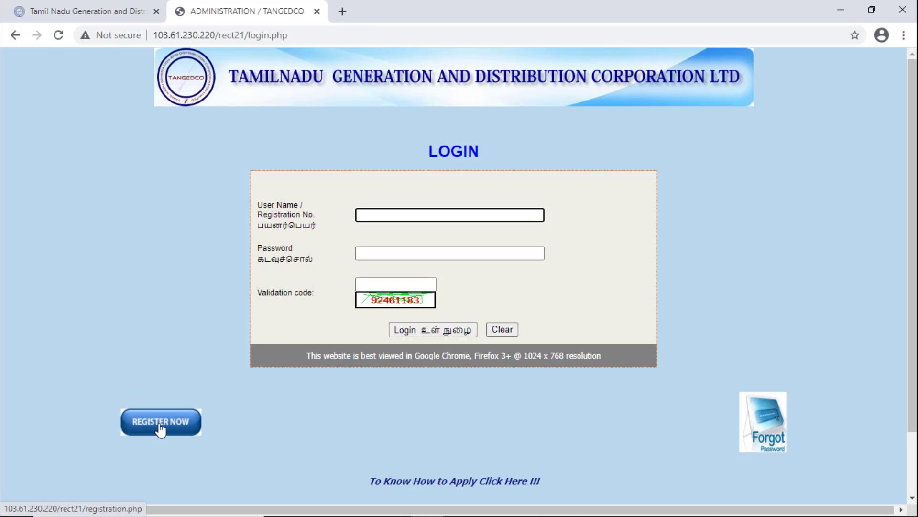
# - Start a new account with the login page's Register Now button
pyautogui.click(160, 423)
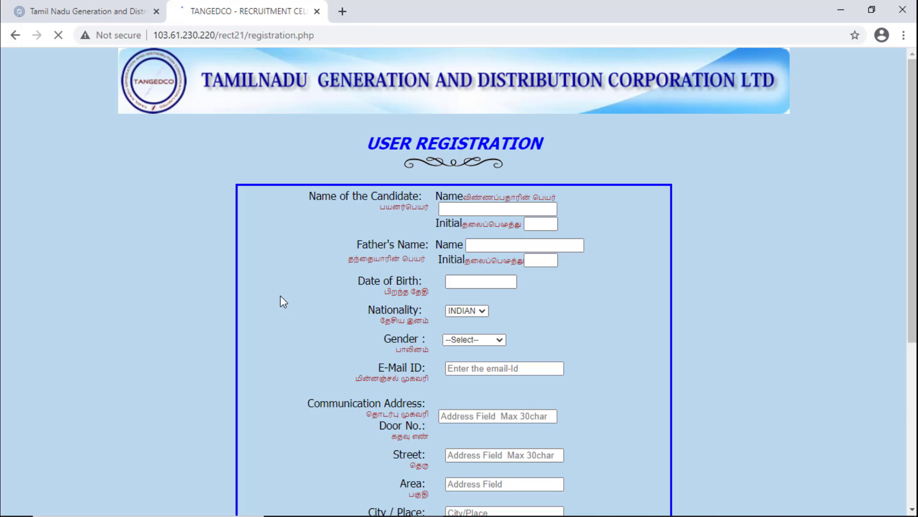
# - Enter the candidate's name and initial and the father's name
pyautogui.click(448, 210)
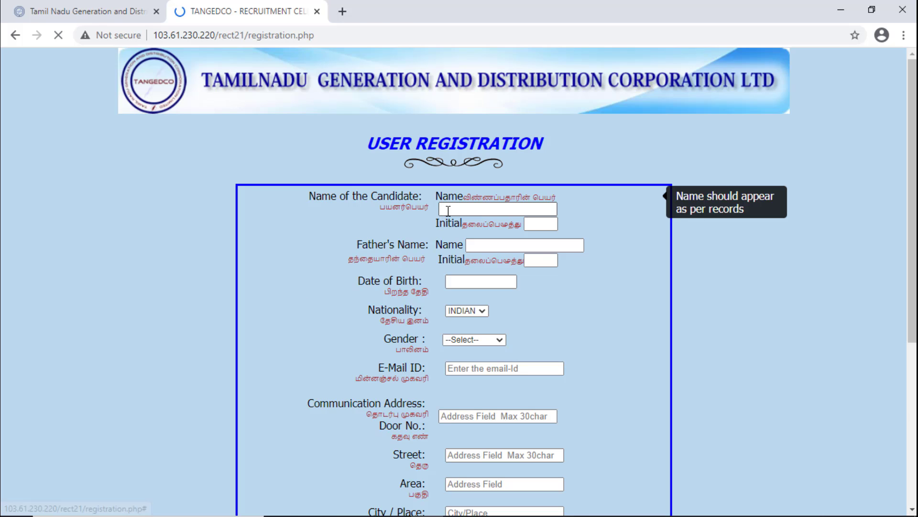
pyautogui.click(448, 210)
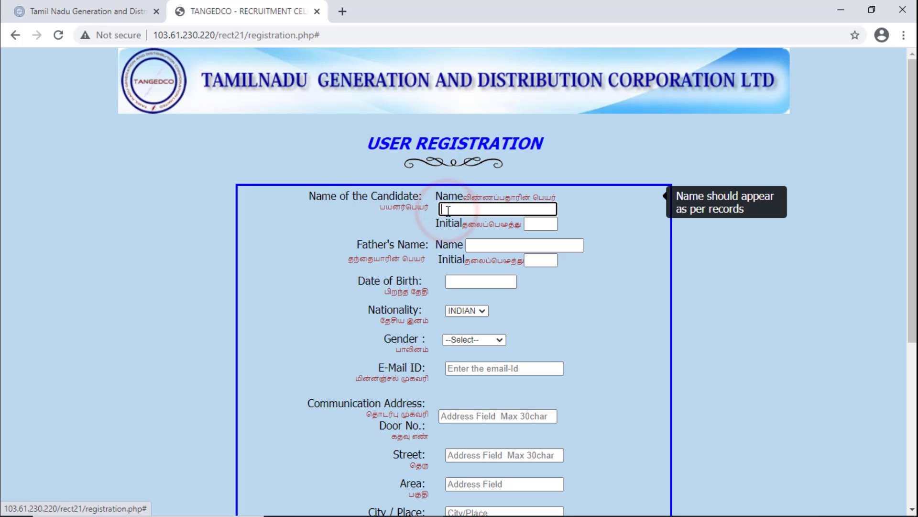
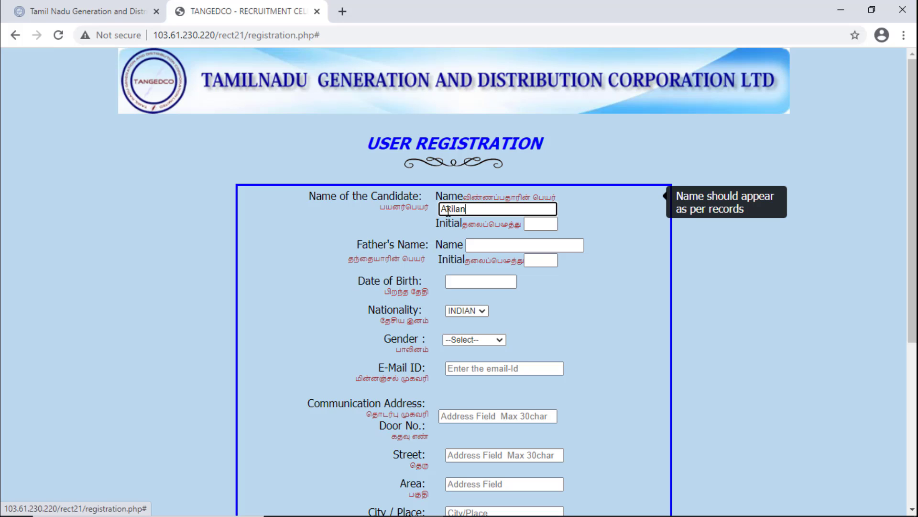
pyautogui.click(549, 225)
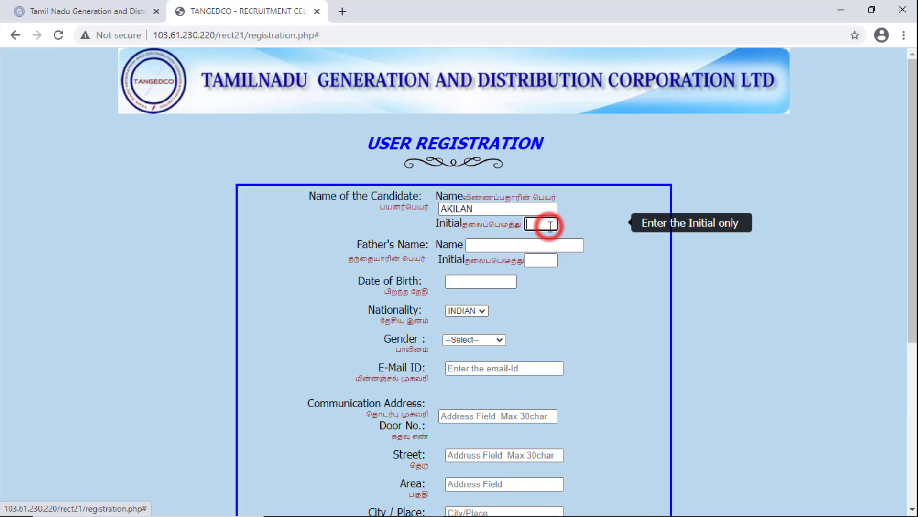
pyautogui.write('M')
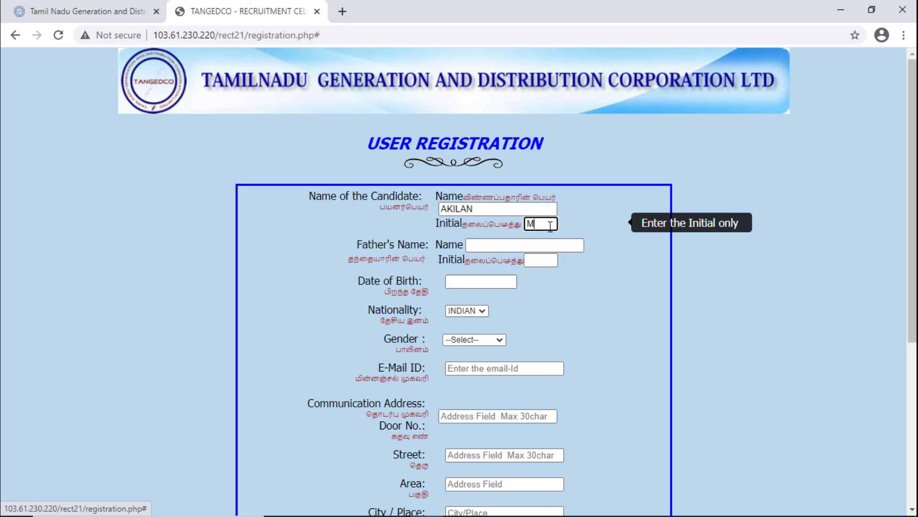
pyautogui.click(481, 245)
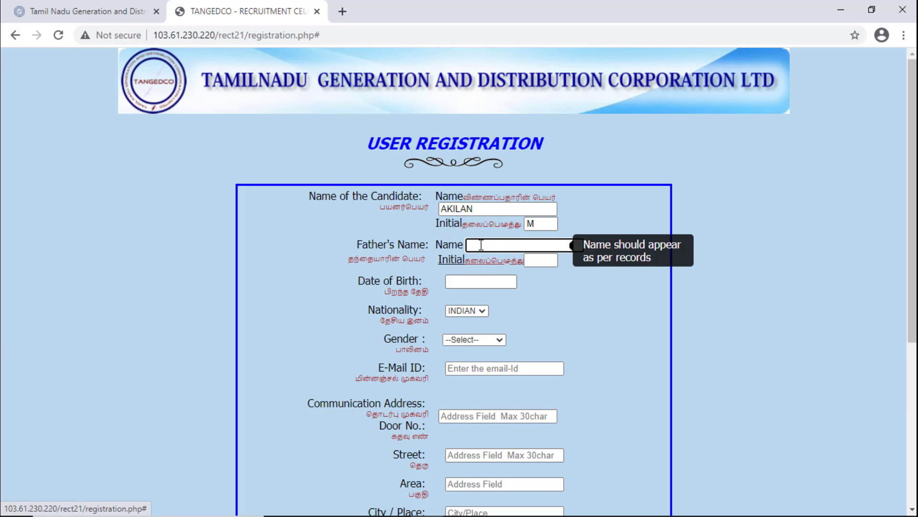
pyautogui.click(538, 260)
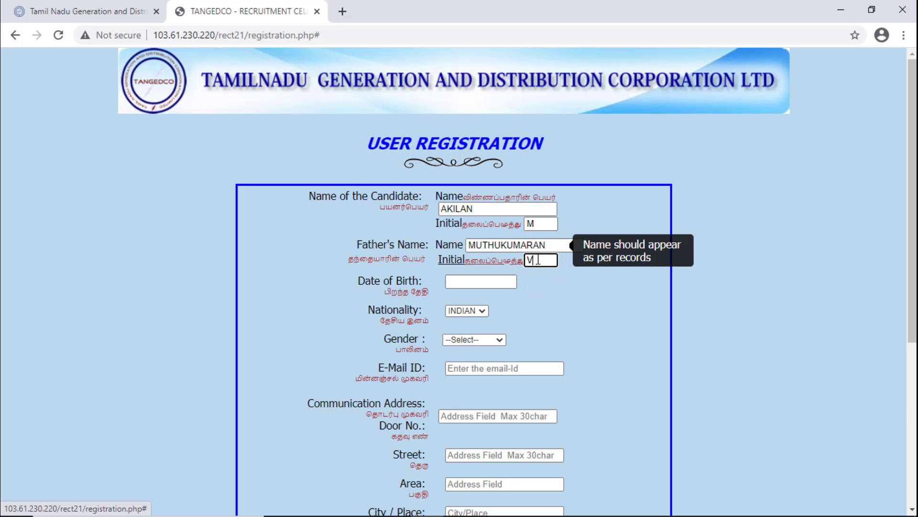
pyautogui.click(478, 282)
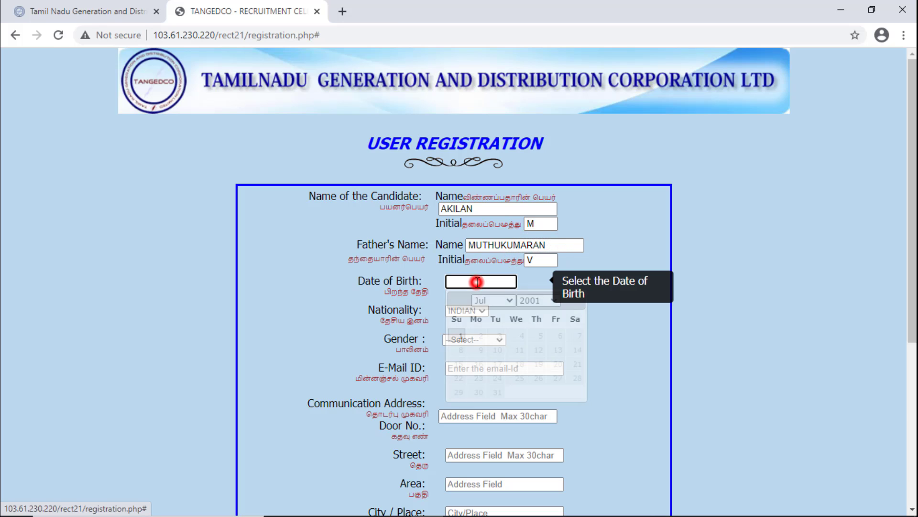
pyautogui.click(555, 301)
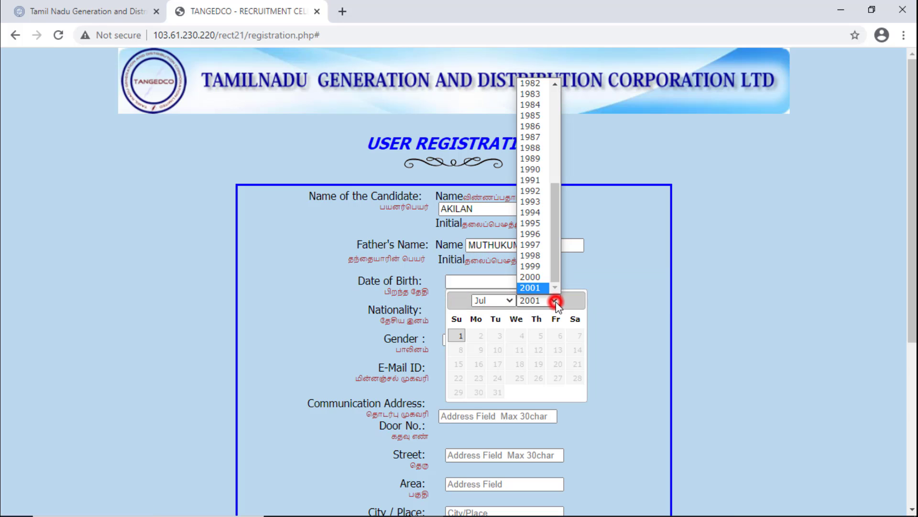
pyautogui.click(536, 256)
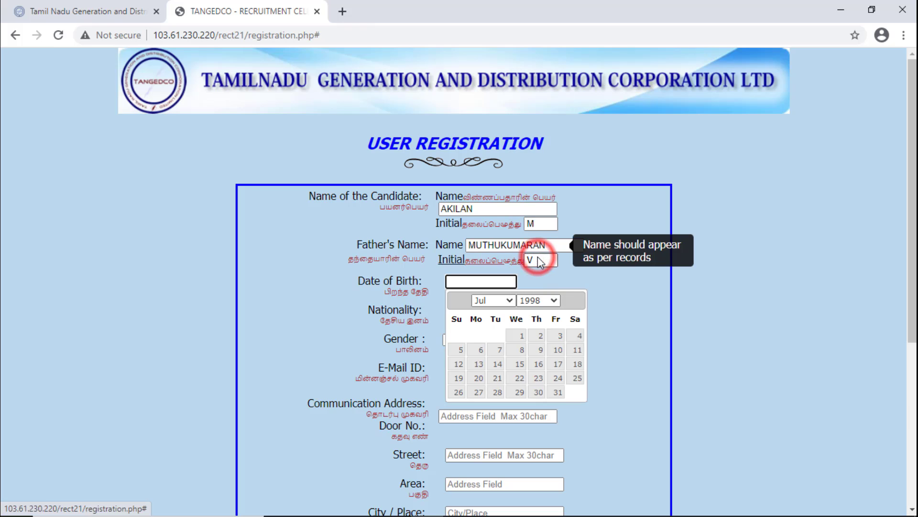
pyautogui.click(508, 301)
pyautogui.click(495, 388)
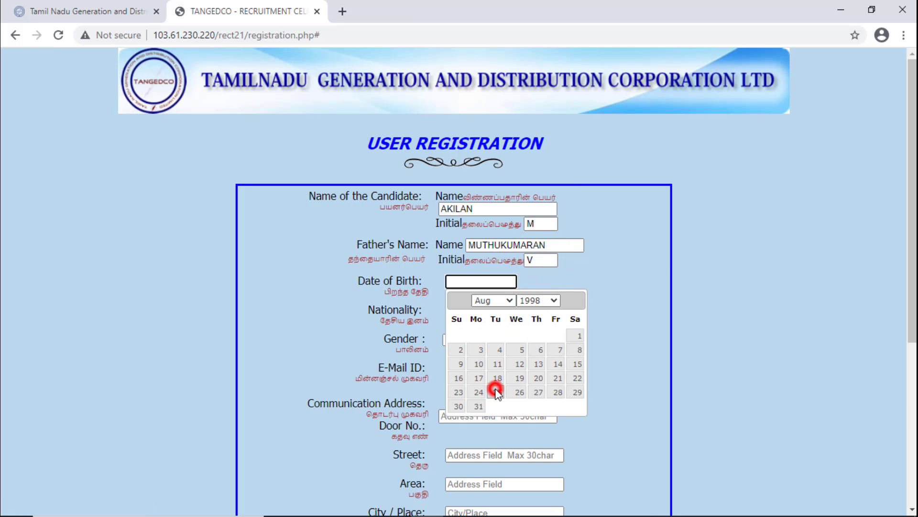
pyautogui.click(539, 392)
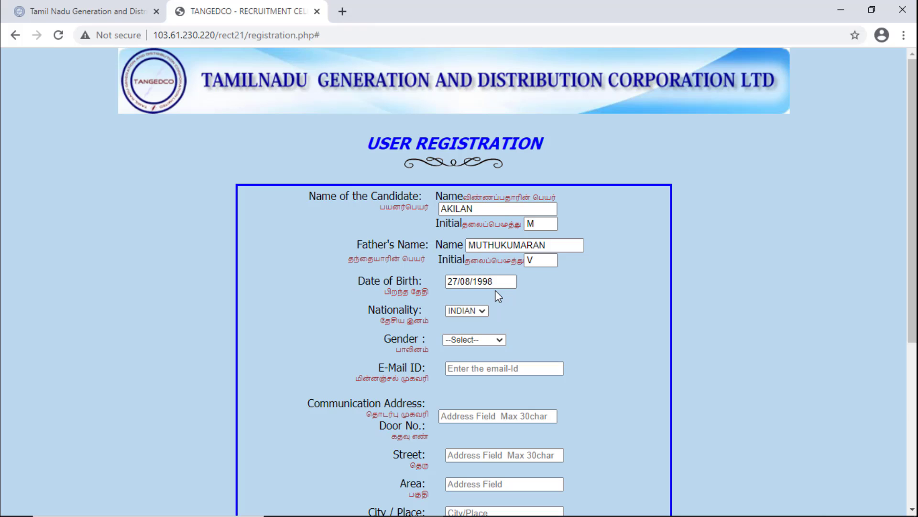
# - Set gender to Male and enter the candidate's e-mail address
pyautogui.click(492, 341)
pyautogui.click(477, 359)
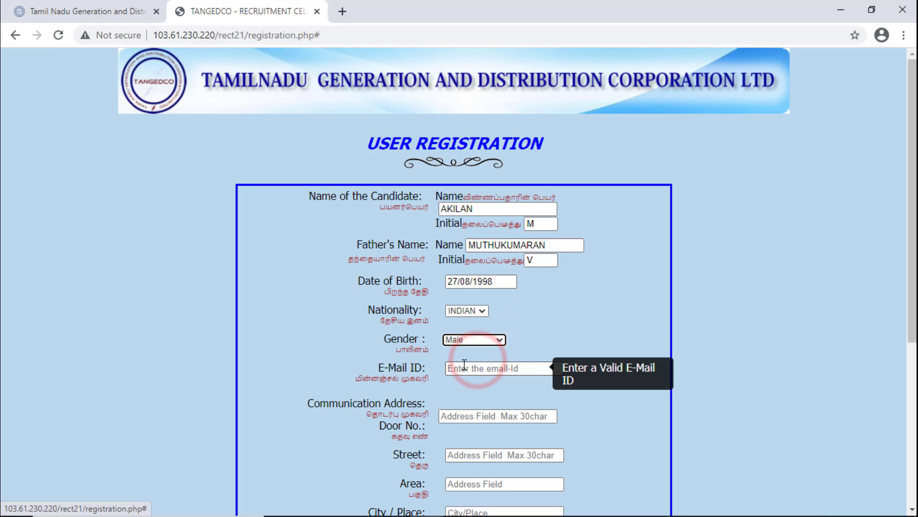
pyautogui.click(464, 368)
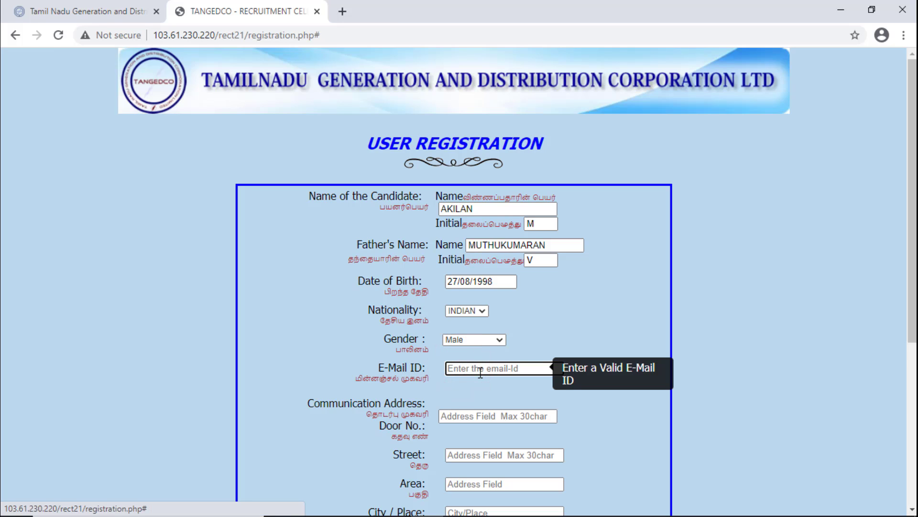
pyautogui.scroll(-2, 480, 372)
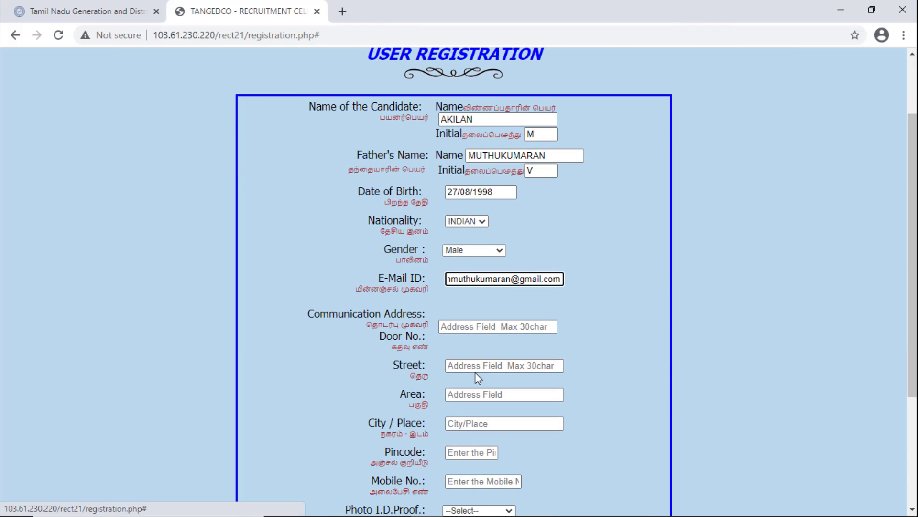
pyautogui.scroll(-2, 469, 330)
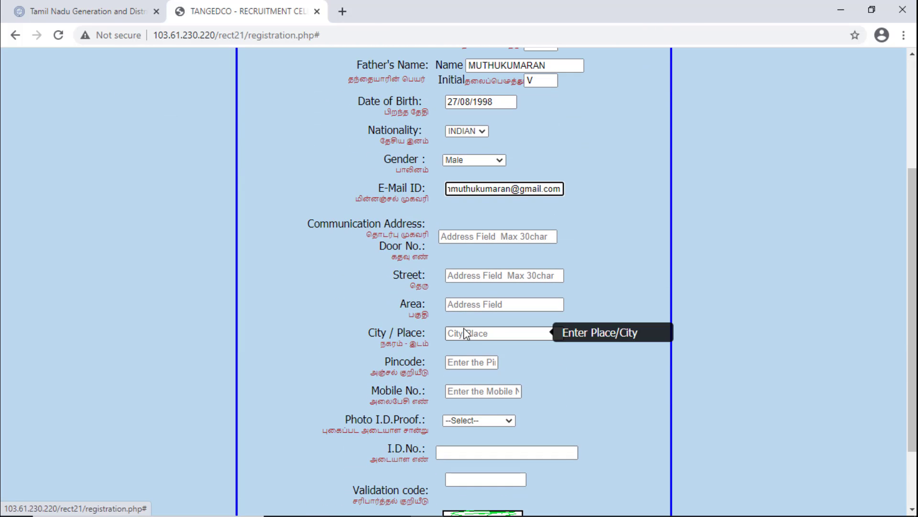
# - Fill in the door number and street of the communication address
pyautogui.click(455, 236)
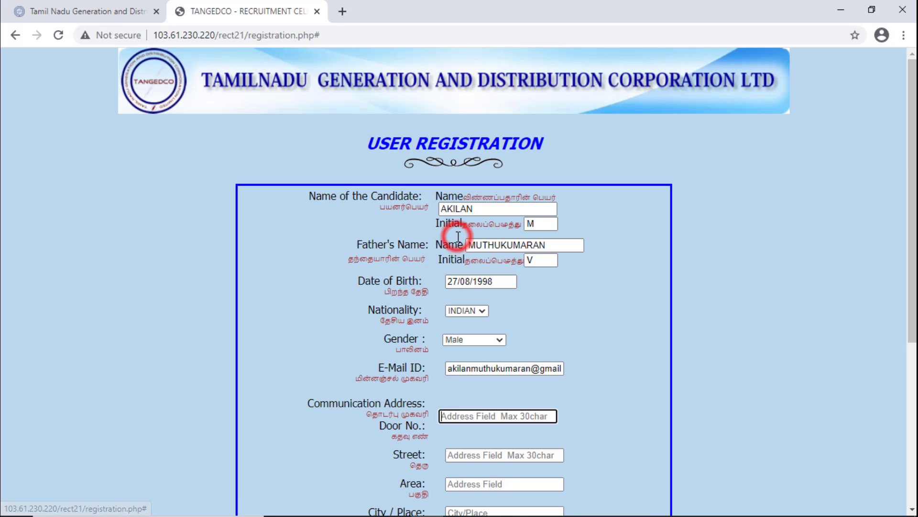
pyautogui.scroll(-2, 469, 320)
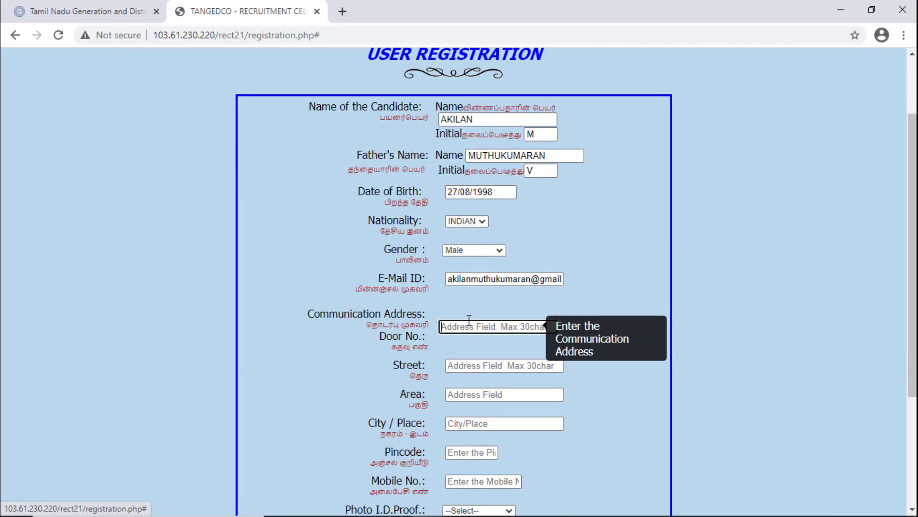
pyautogui.click(470, 365)
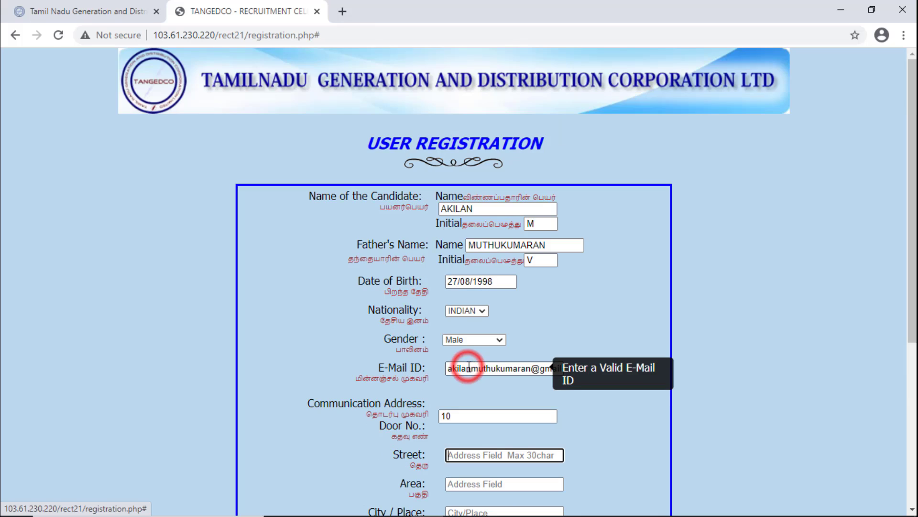
pyautogui.scroll(-4, 477, 313)
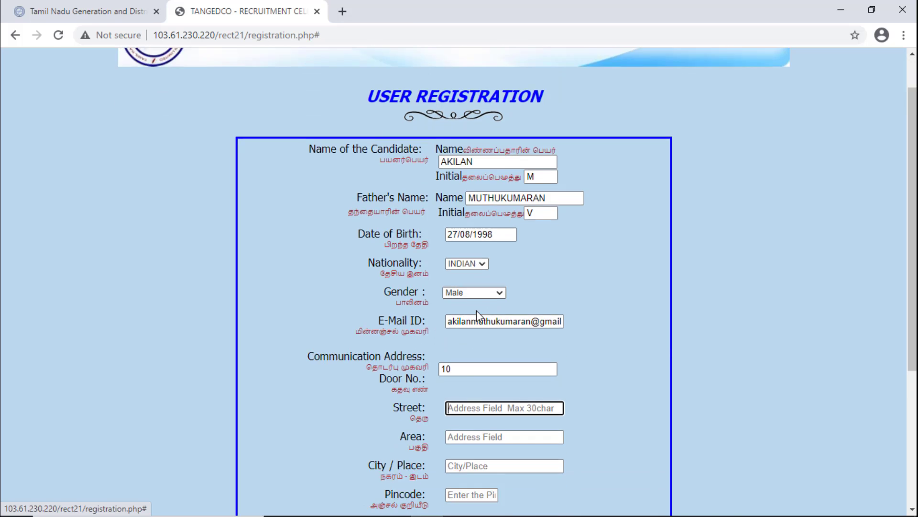
pyautogui.scroll(-2, 677, 363)
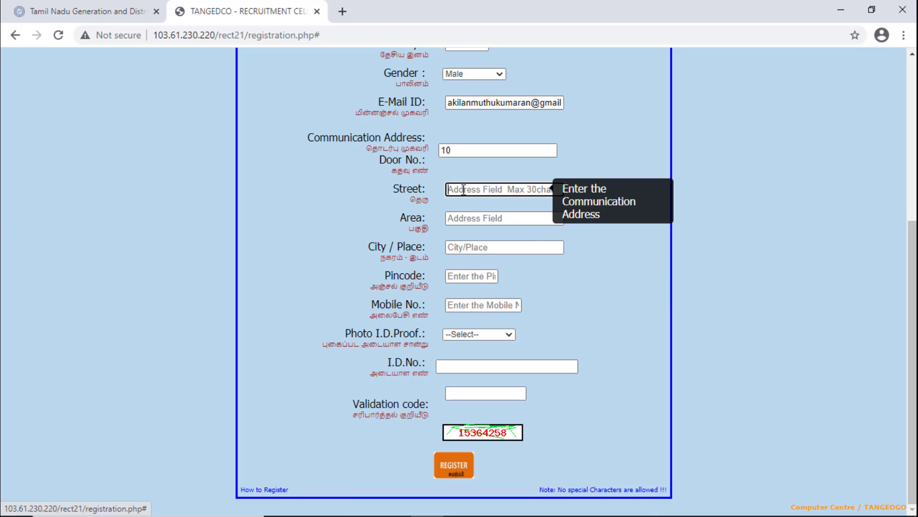
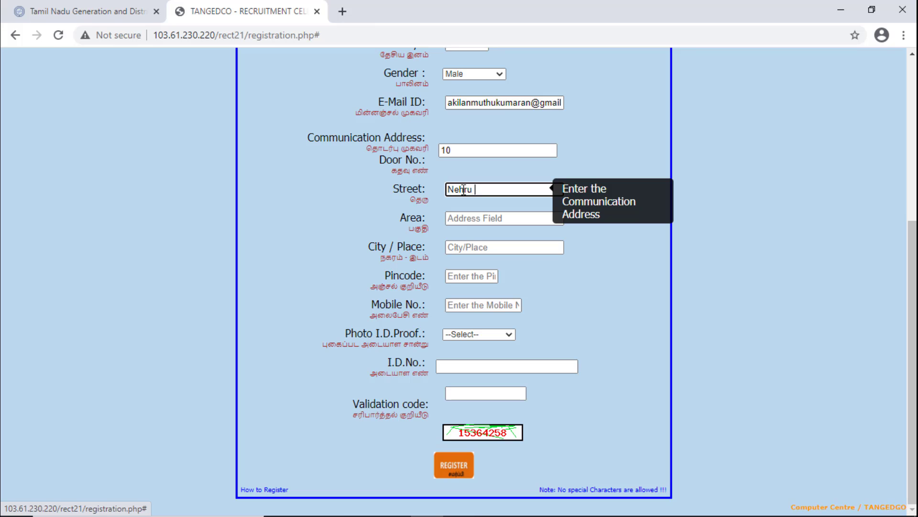
pyautogui.press('Tab')
# - Fill in the area, city and pincode of the communication address
pyautogui.click(465, 218)
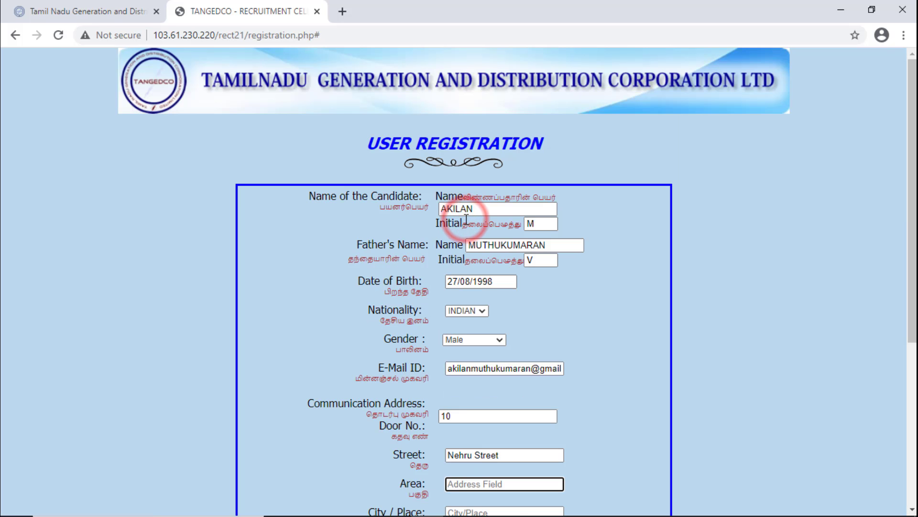
pyautogui.scroll(-4, 465, 219)
pyautogui.scroll(-2, 465, 219)
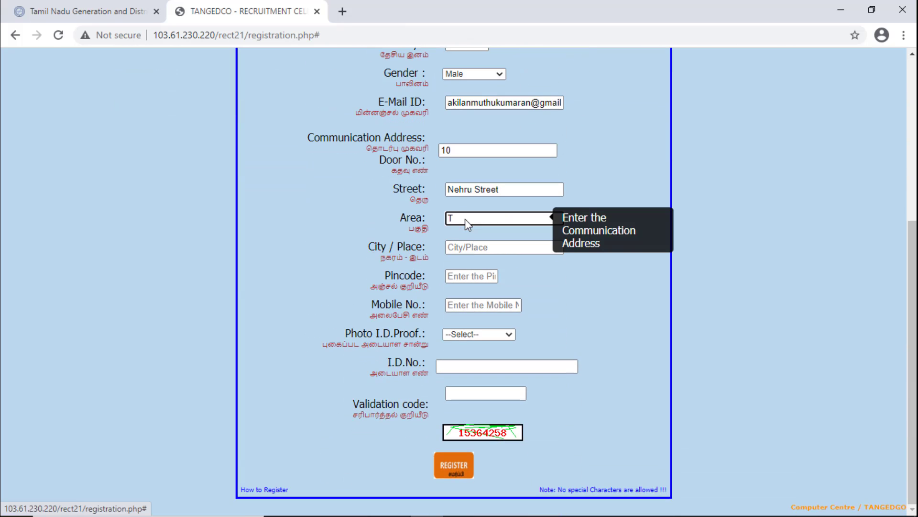
pyautogui.click(465, 246)
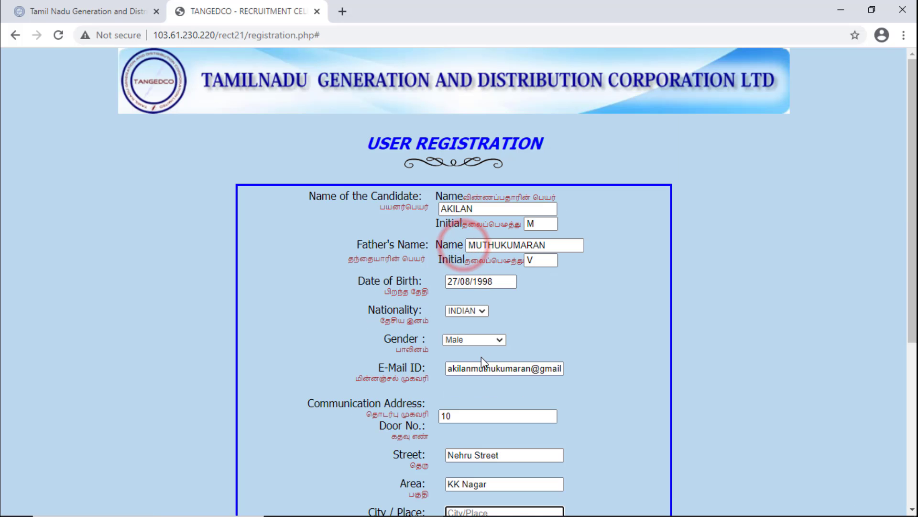
pyautogui.scroll(-4, 471, 311)
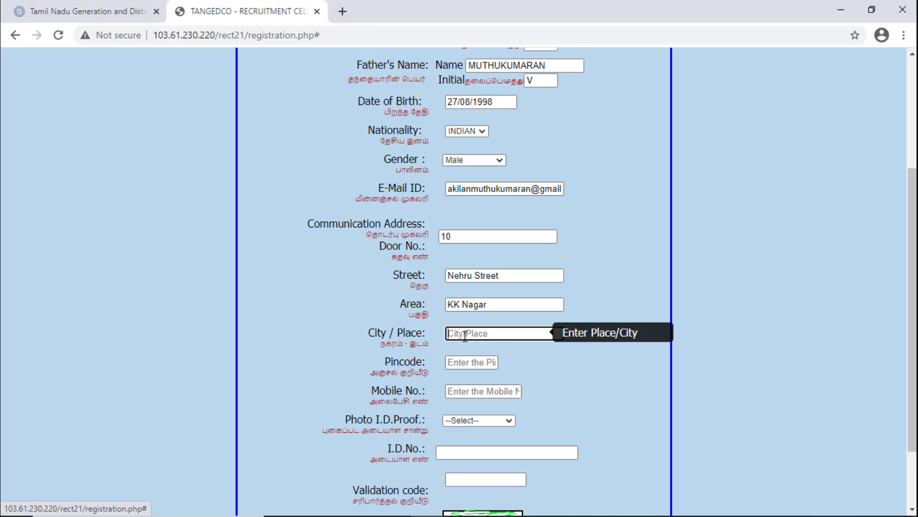
pyautogui.write('Tiruchirappalli')
pyautogui.click(465, 364)
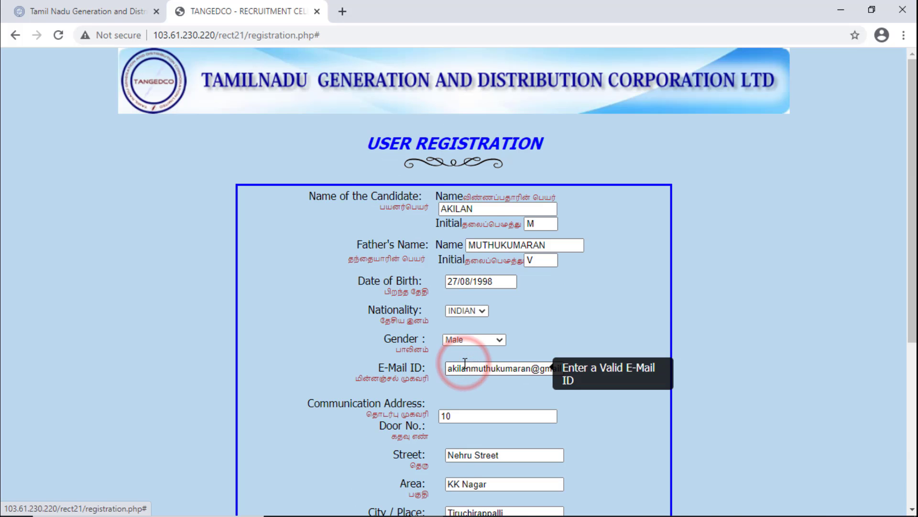
pyautogui.write('620002')
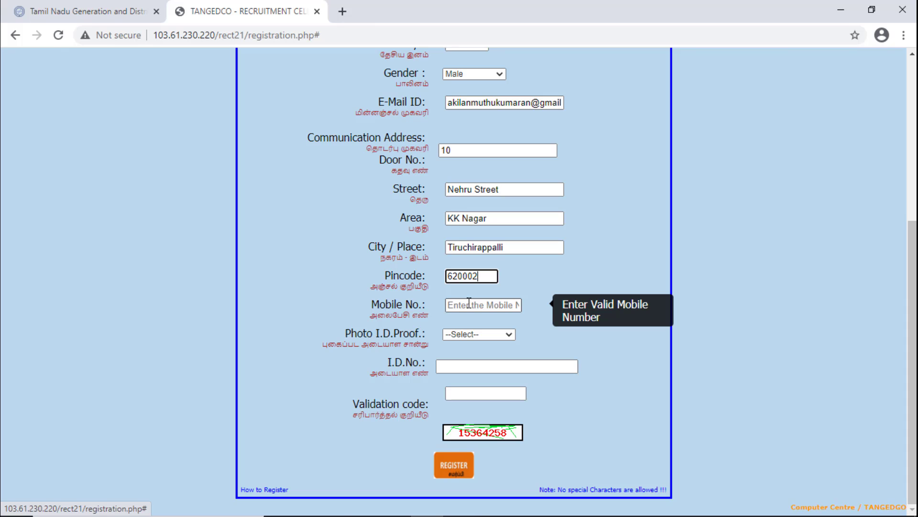
# - Enter the candidate's mobile number
pyautogui.scroll(6, 469, 303)
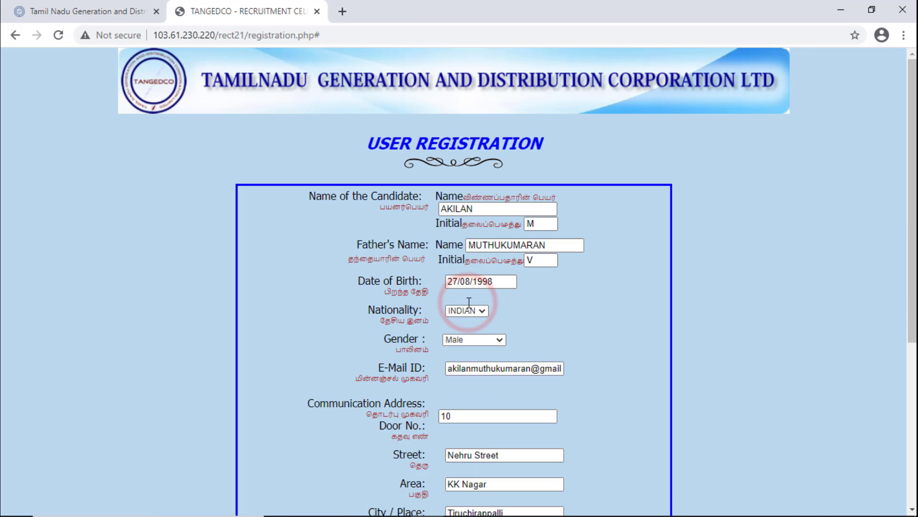
pyautogui.scroll(-6, 469, 306)
pyautogui.click(470, 305)
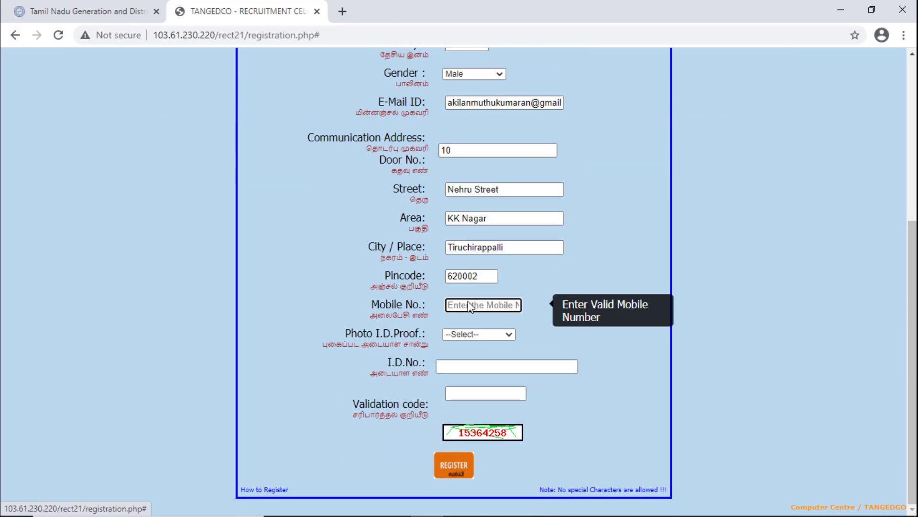
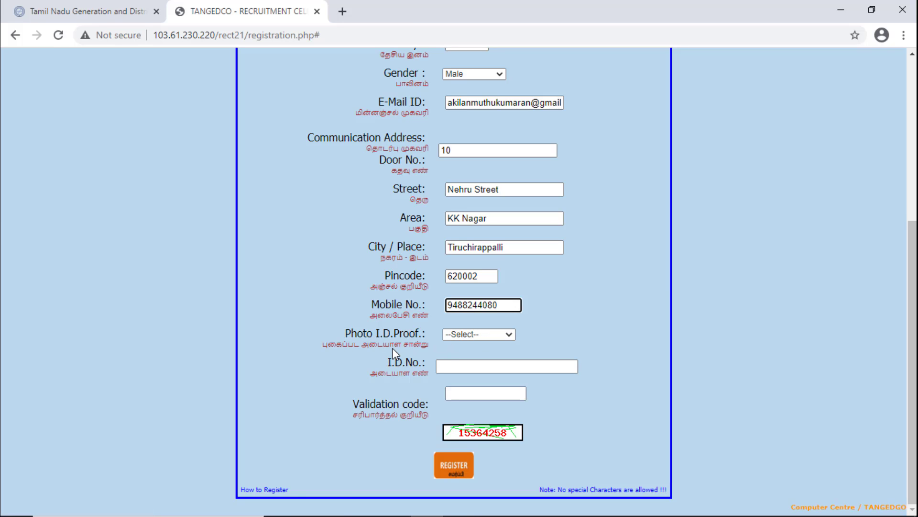
# - Choose Driving License as photo ID proof and enter the licence number
pyautogui.click(504, 332)
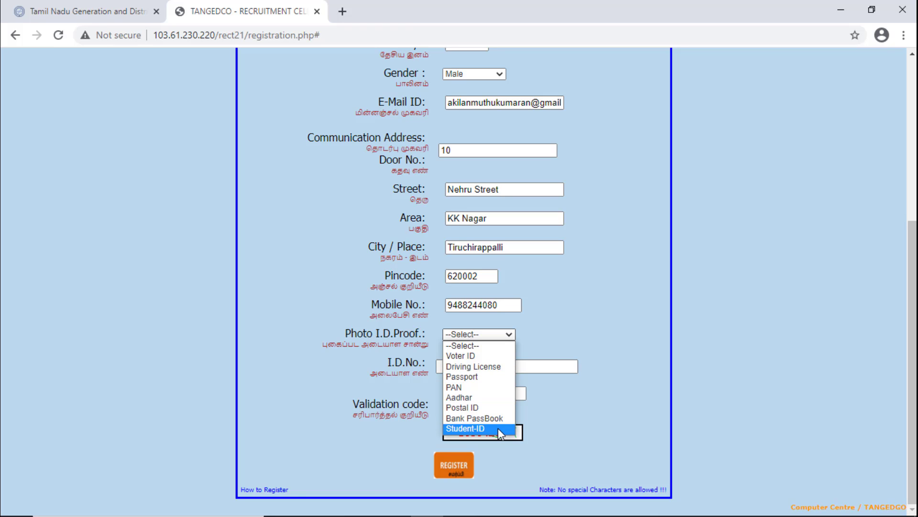
pyautogui.click(485, 367)
pyautogui.click(469, 366)
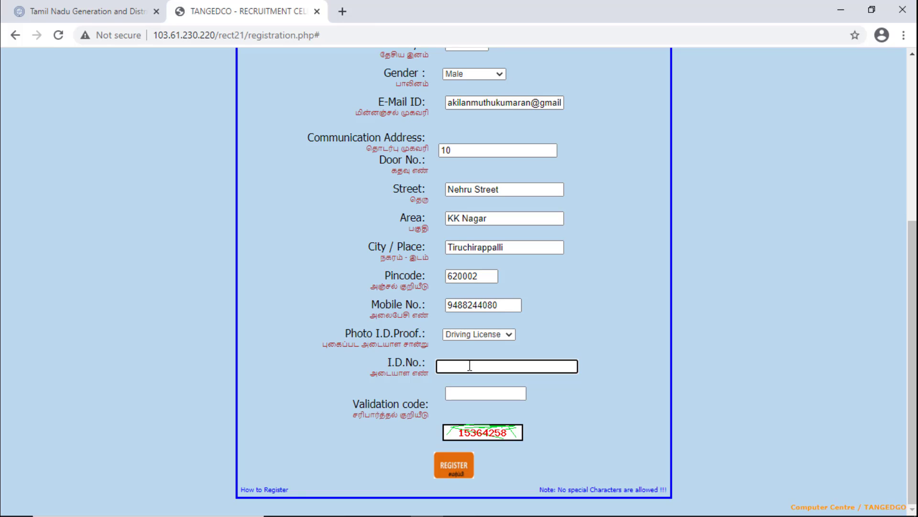
# - Enter the image validation code and review the completed registration form
pyautogui.click(455, 394)
pyautogui.scroll(-5, 473, 416)
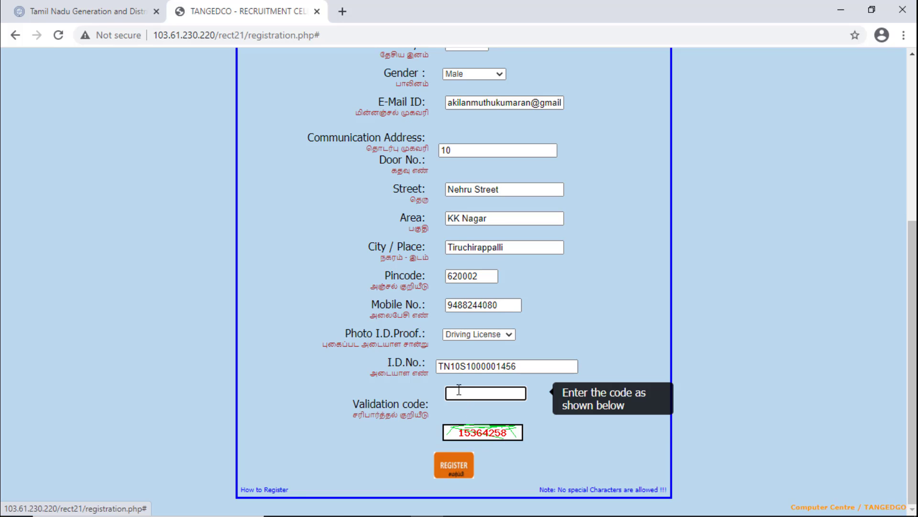
pyautogui.write('15364258')
pyautogui.scroll(1, 495, 334)
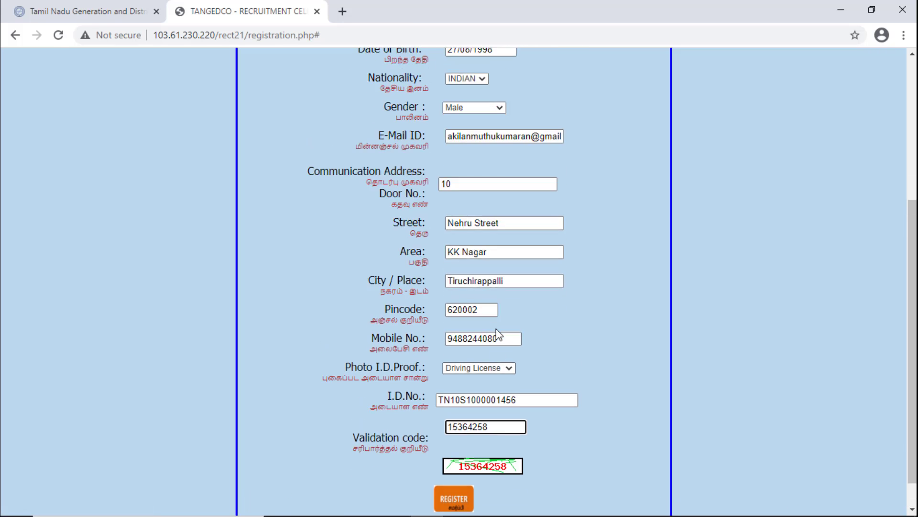
pyautogui.scroll(5, 496, 329)
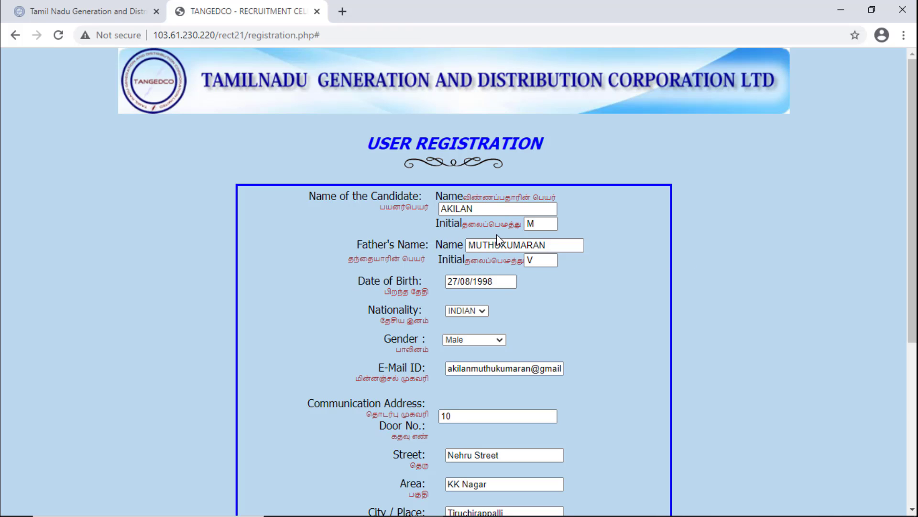
pyautogui.scroll(-2, 481, 234)
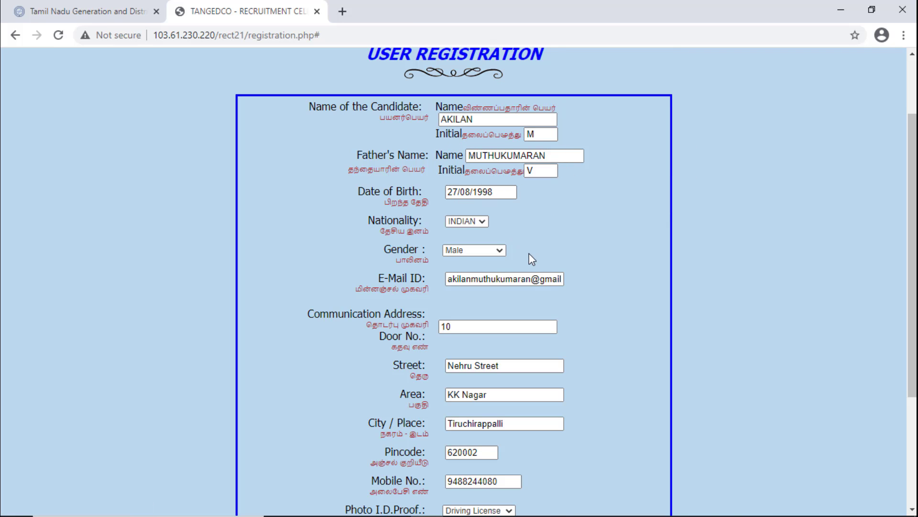
pyautogui.scroll(-4, 494, 324)
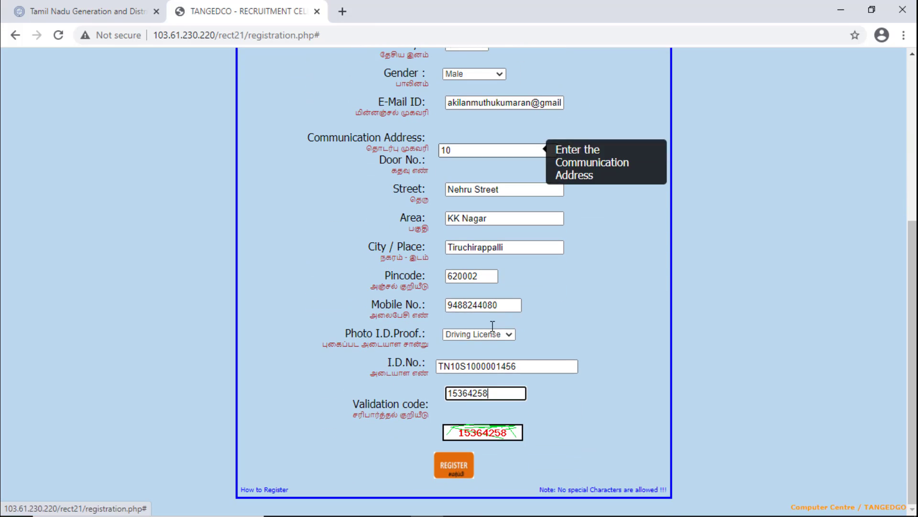
# - Submit the registration, then open the TANGEDCO Registration Confirmation Email in Gmail
pyautogui.click(454, 469)
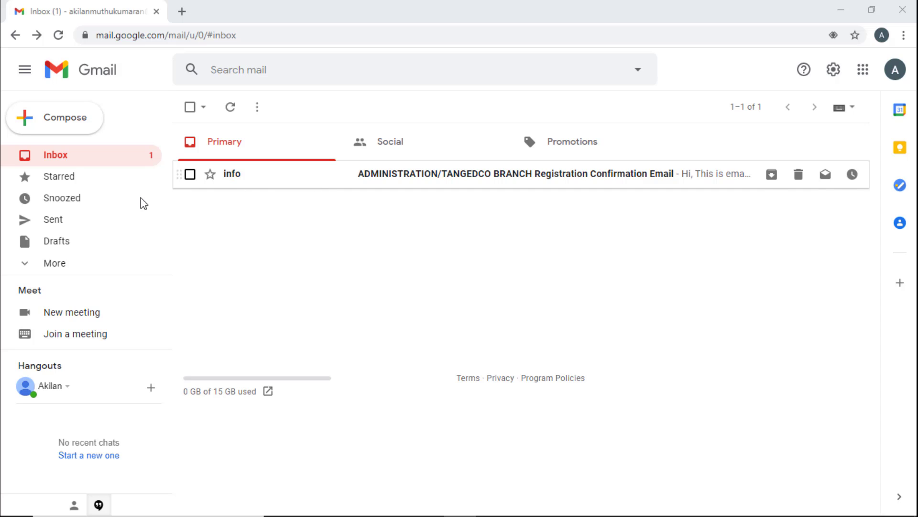
pyautogui.click(50, 267)
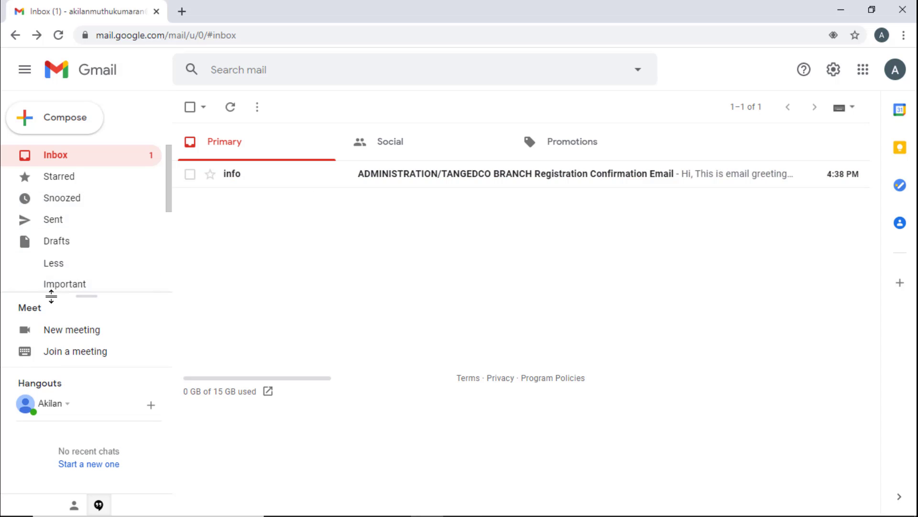
pyautogui.scroll(-4, 56, 266)
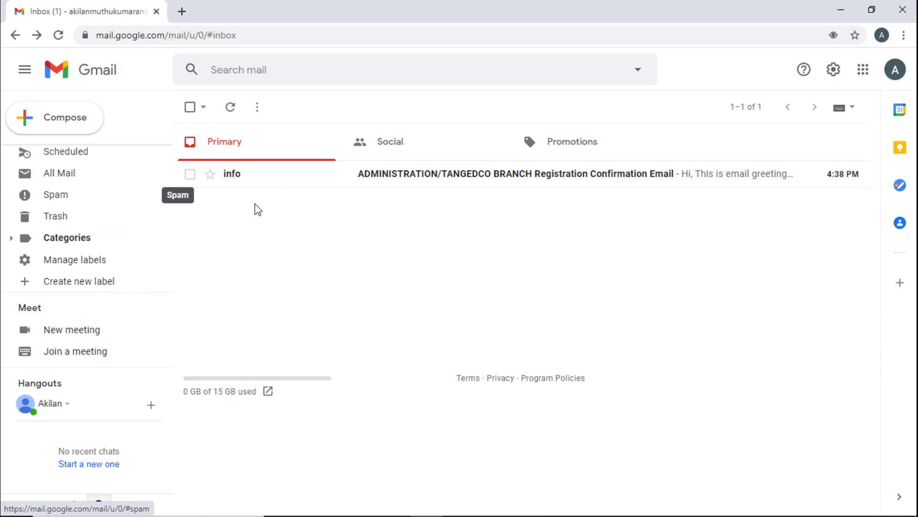
pyautogui.click(288, 182)
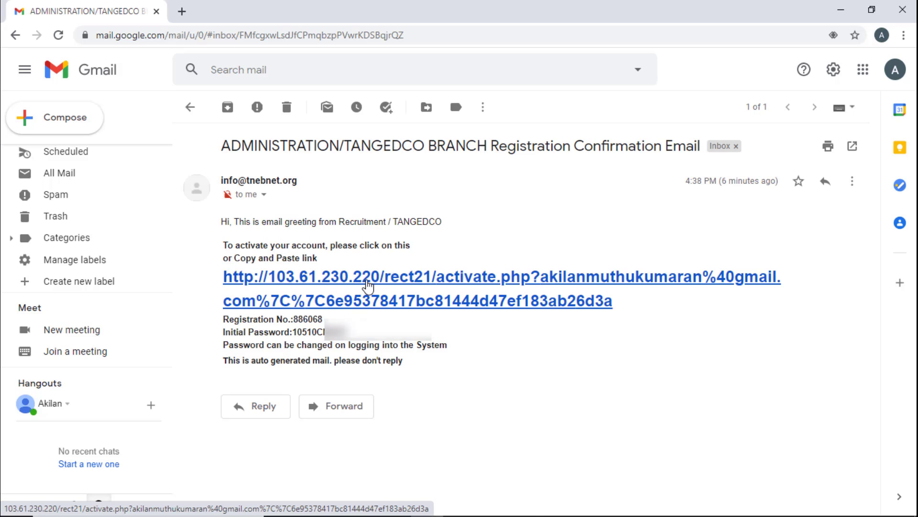
# - Activate the account through the email link, then return to the portal's login page tab
pyautogui.click(368, 286)
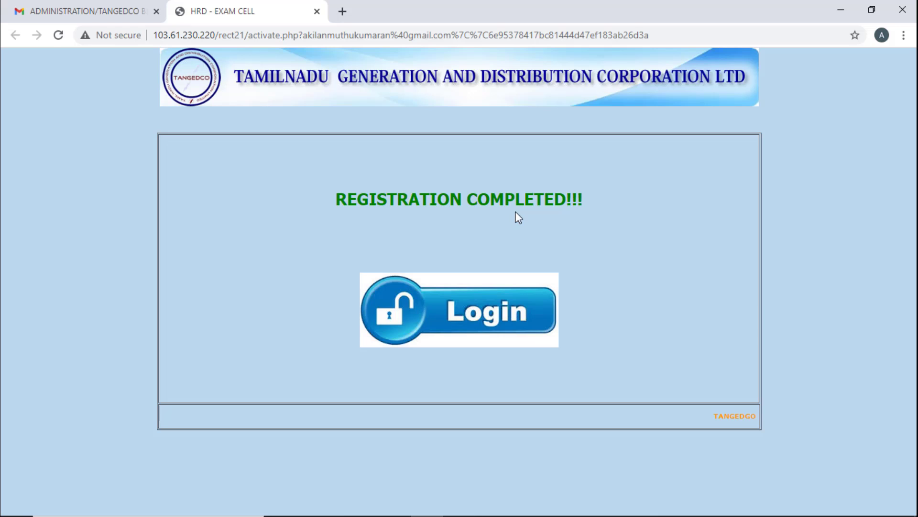
pyautogui.click(109, 10)
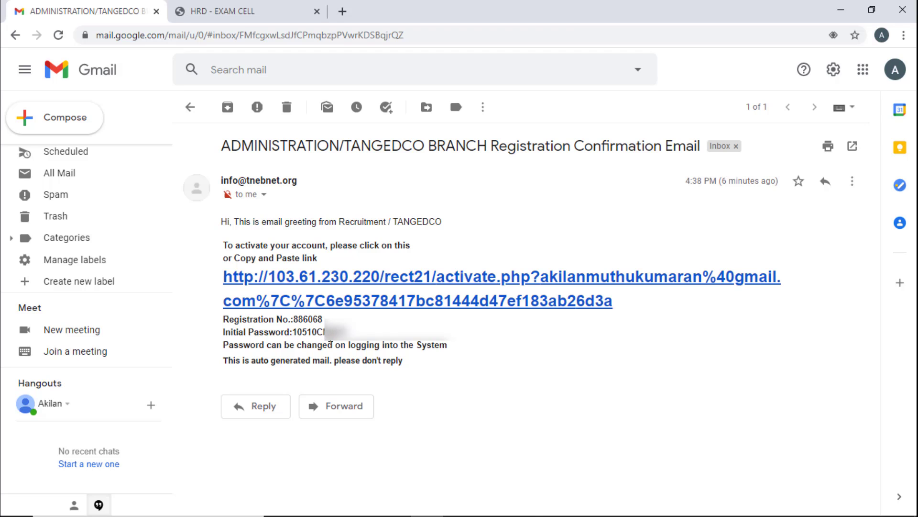
pyautogui.click(233, 13)
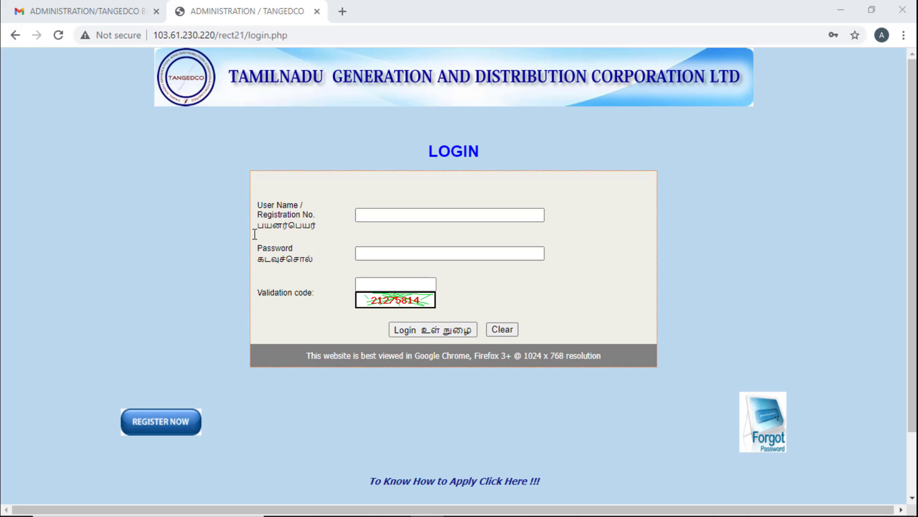
# - Copy the registration number from the confirmation email into the portal's User Name field
pyautogui.click(74, 16)
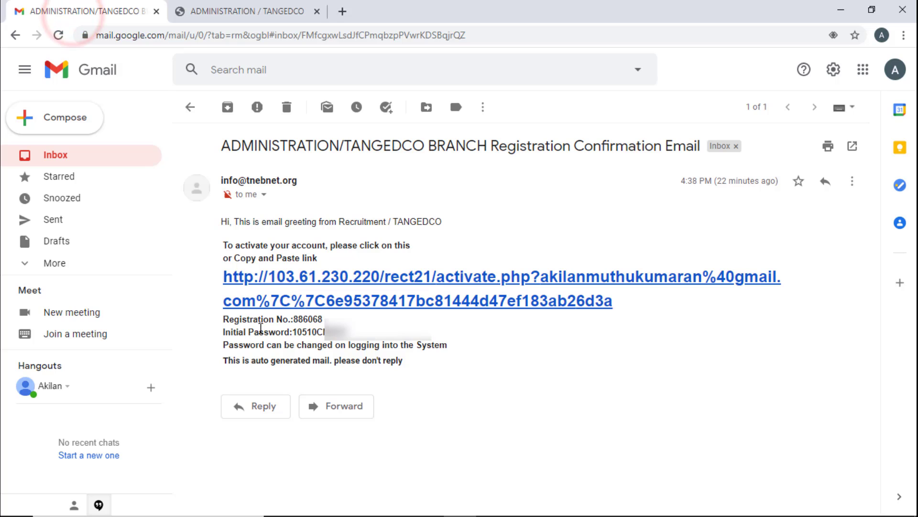
pyautogui.moveTo(293, 319); pyautogui.dragTo(321, 320)
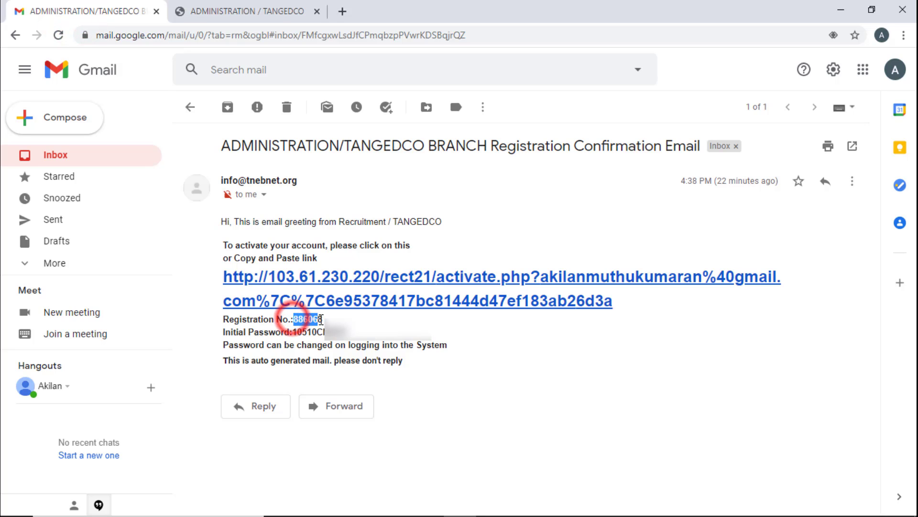
pyautogui.rightClick(321, 319)
pyautogui.click(338, 329)
pyautogui.click(249, 10)
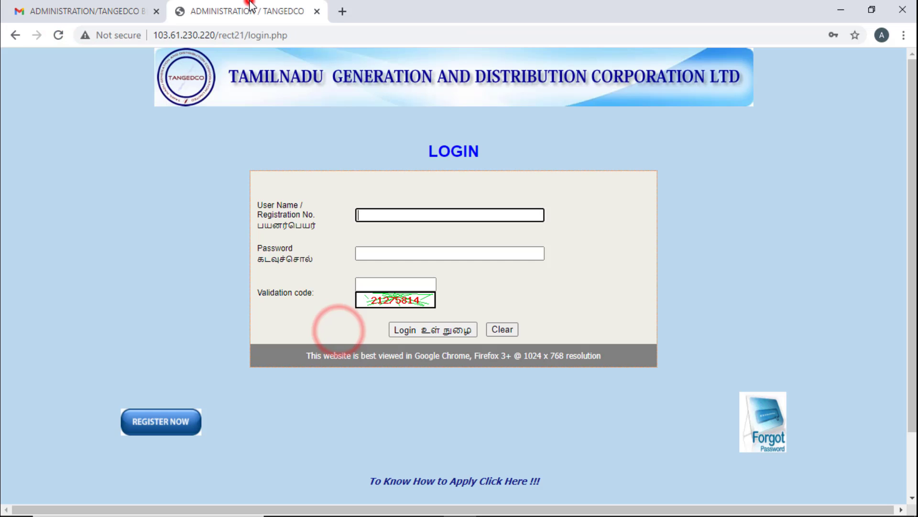
pyautogui.rightClick(364, 215)
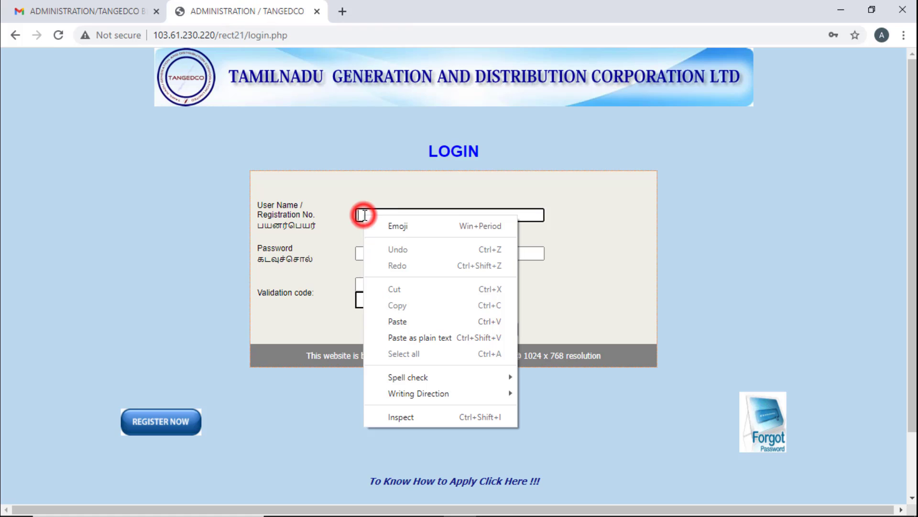
pyautogui.click(411, 321)
# - Fill the password from the saved login and type the captcha validation code
pyautogui.click(374, 253)
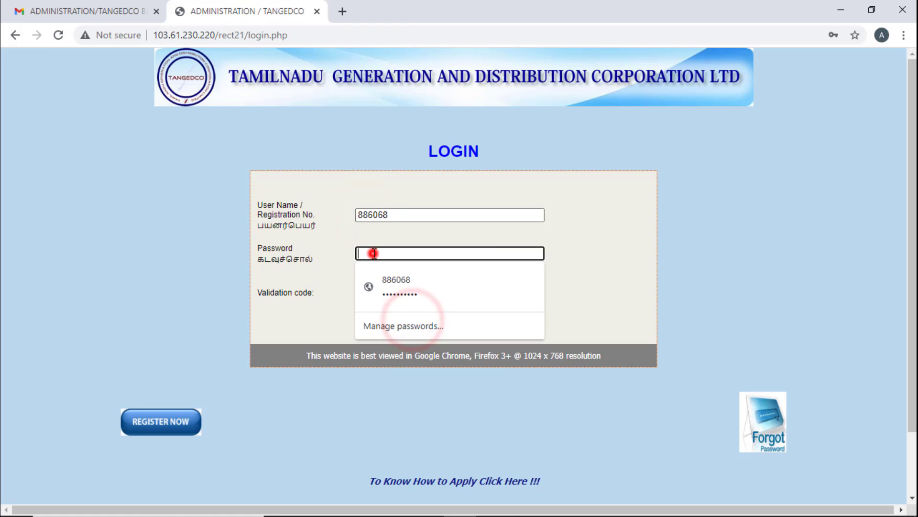
pyautogui.click(388, 287)
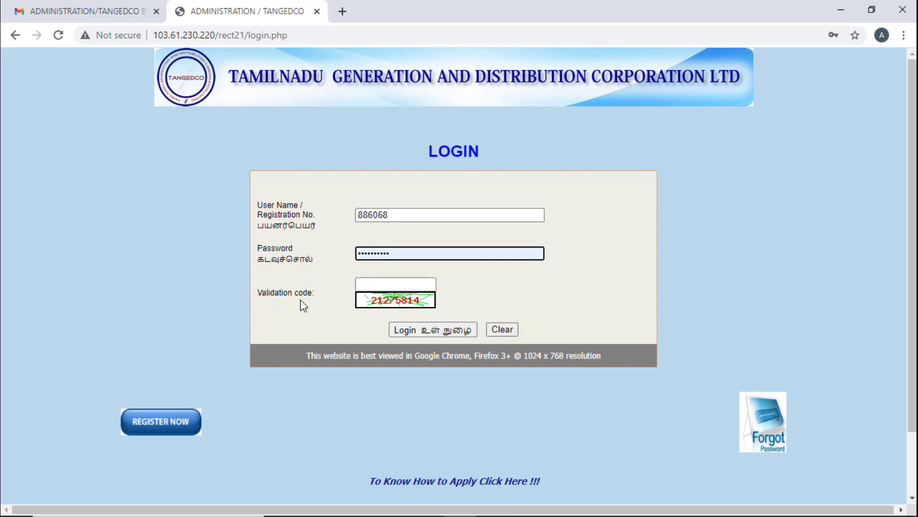
pyautogui.click(369, 284)
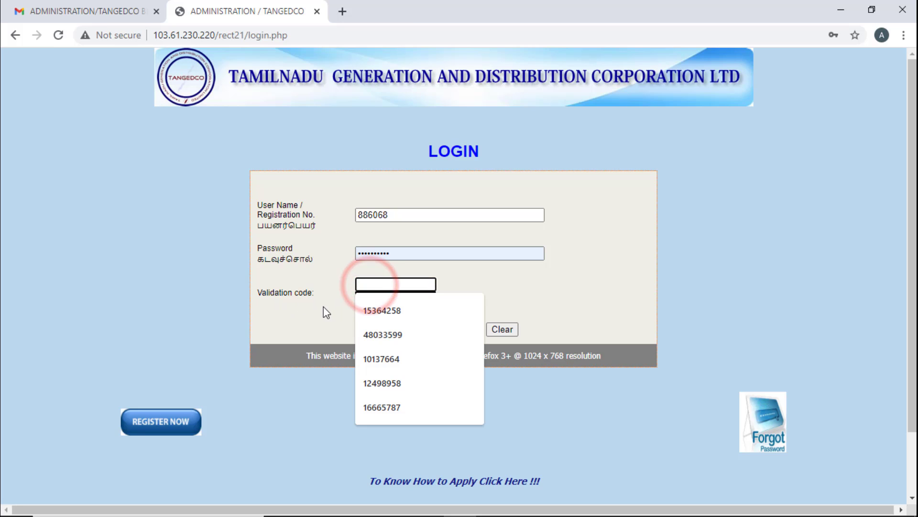
pyautogui.click(523, 281)
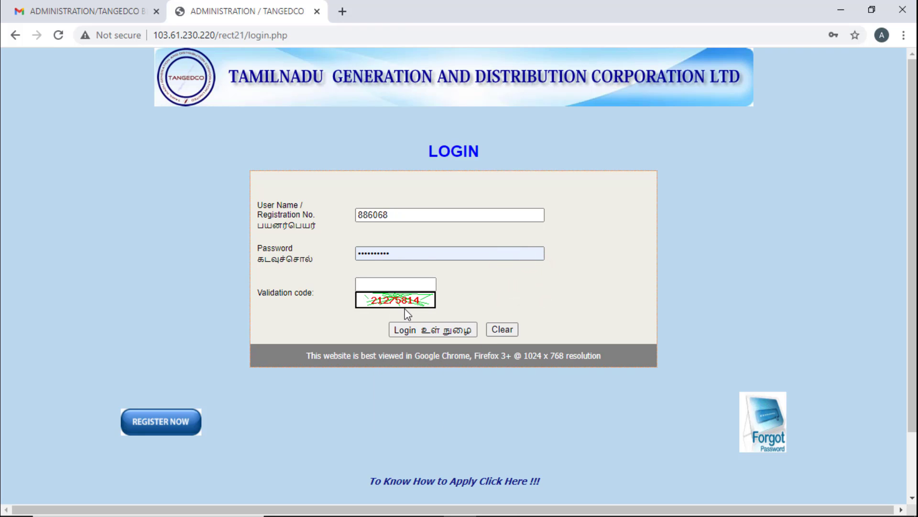
pyautogui.click(372, 284)
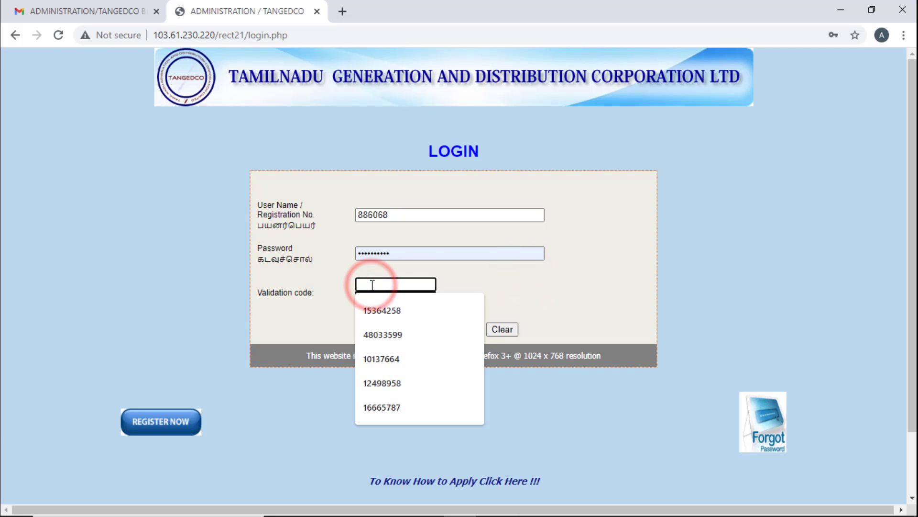
pyautogui.write('212')
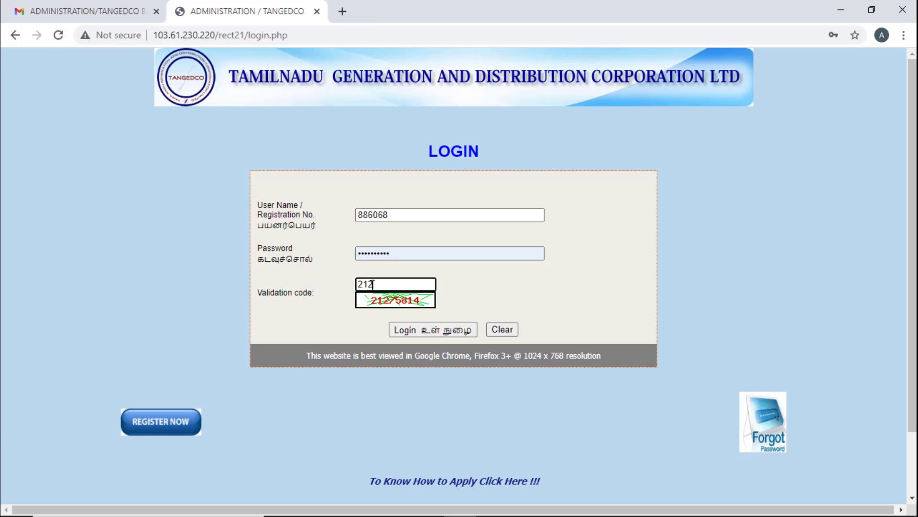
pyautogui.write('75814')
# - Log in and open Update Profile to view its five steps, Personal Information to Declaration
pyautogui.click(417, 332)
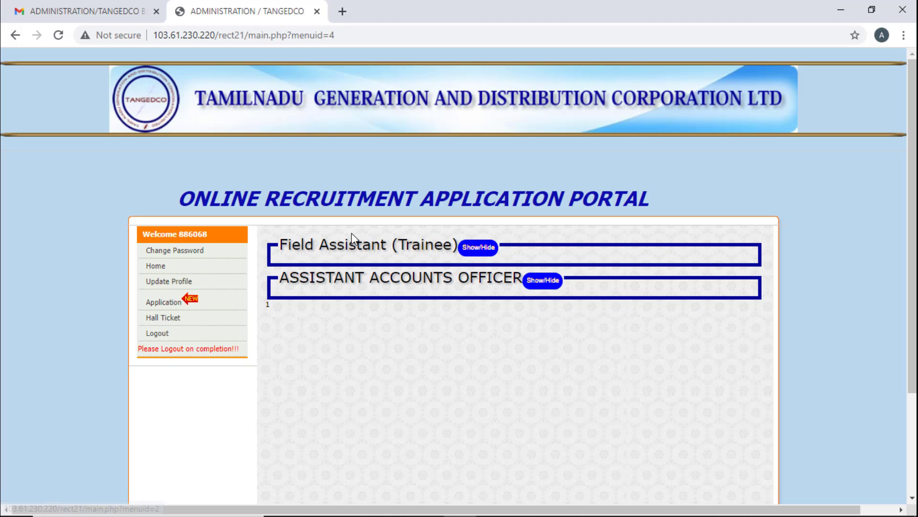
pyautogui.click(163, 286)
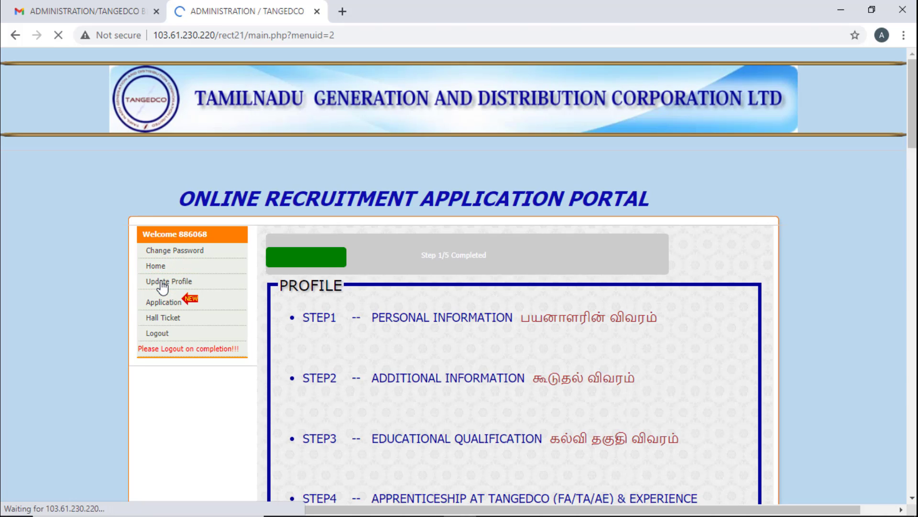
pyautogui.scroll(-2, 399, 316)
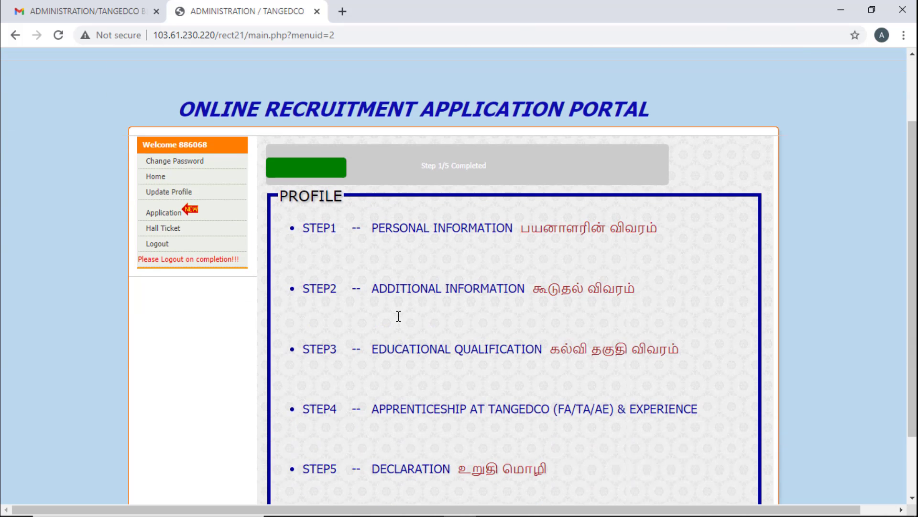
pyautogui.scroll(-2, 399, 315)
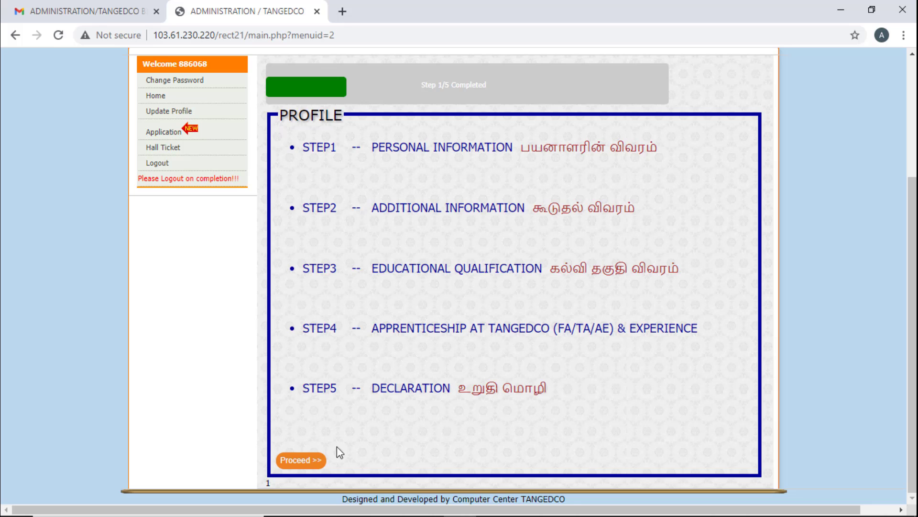
# - Start Personal Information with Tiruchirappalli as employment exchange, and enter the employment registration number
pyautogui.click(300, 459)
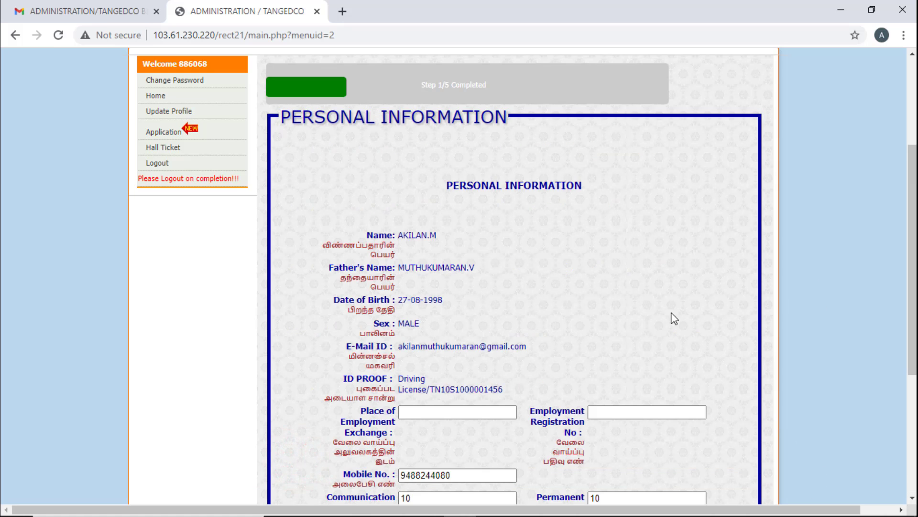
pyautogui.scroll(-2, 663, 314)
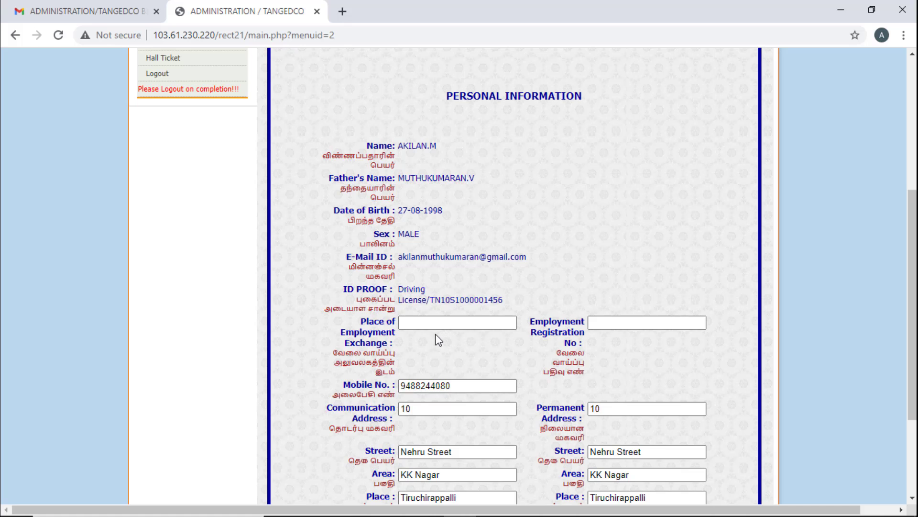
pyautogui.click(412, 324)
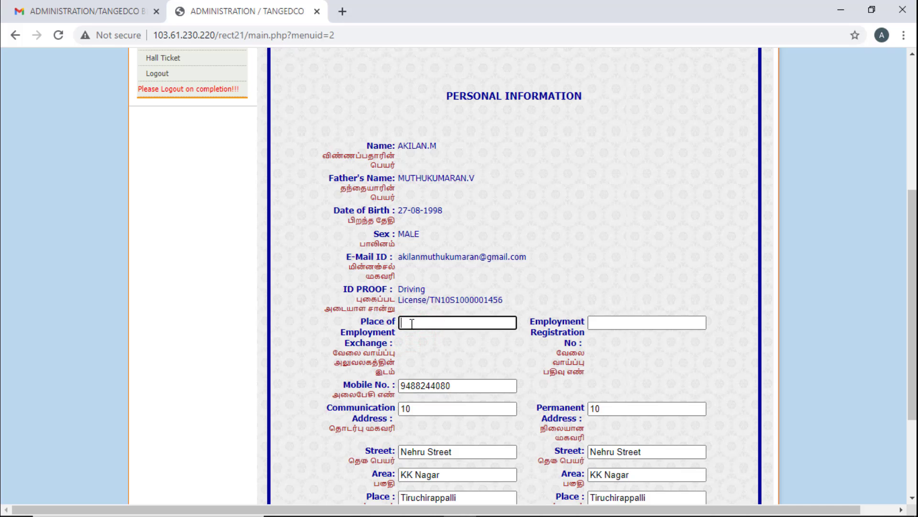
pyautogui.write('Tiruchirappalli')
pyautogui.scroll(2, 412, 324)
pyautogui.scroll(-5, 526, 287)
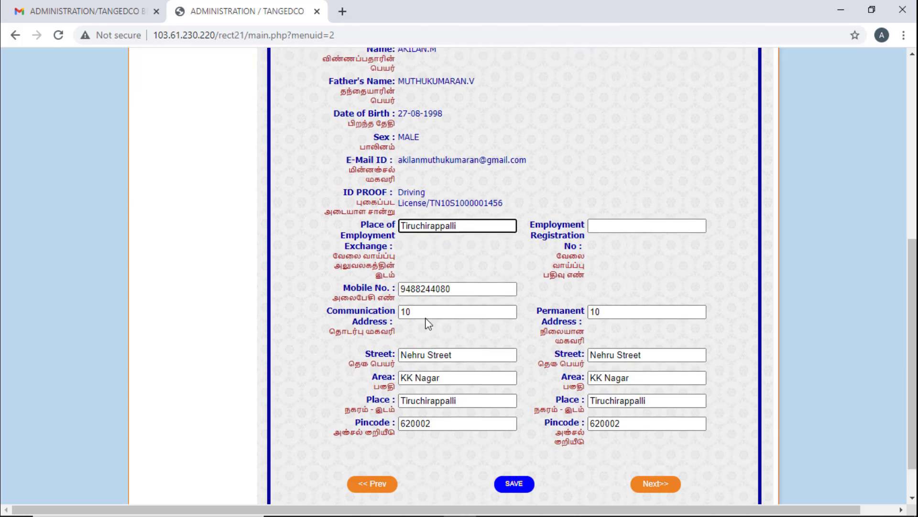
pyautogui.click(598, 183)
pyautogui.write('TRI9')
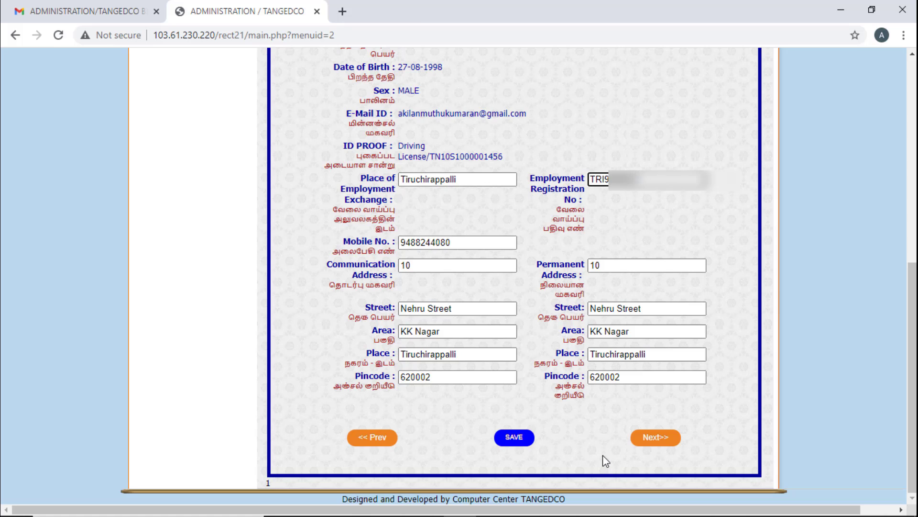
# - Go to Additional Information and set Religion to HINDU and Marital Status to Un-Married
pyautogui.click(654, 437)
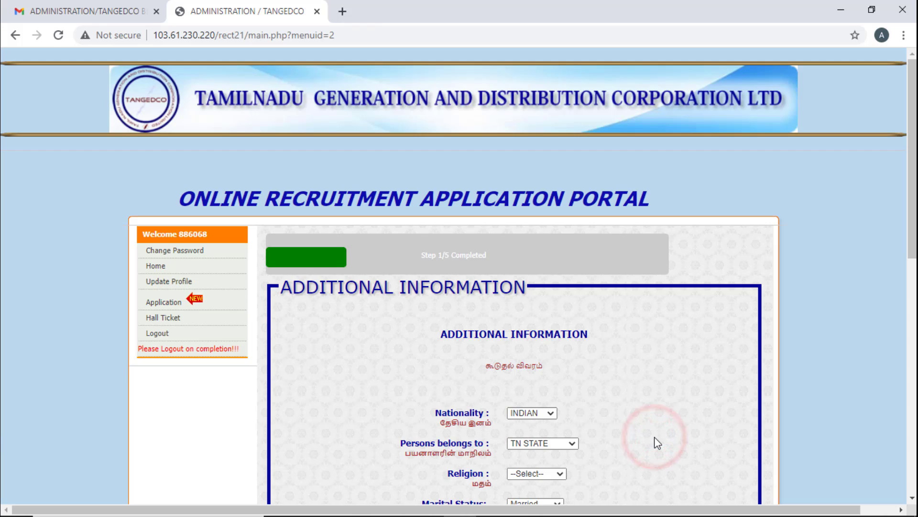
pyautogui.scroll(-4, 596, 360)
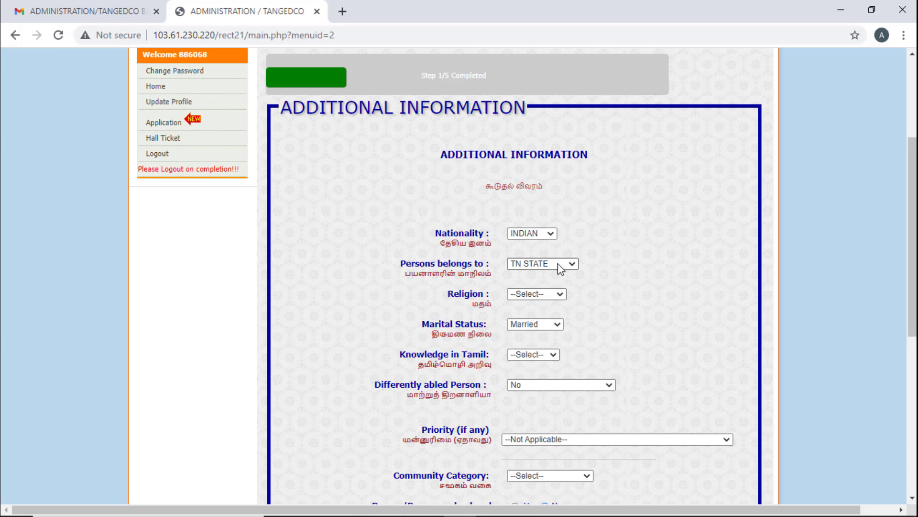
pyautogui.click(551, 294)
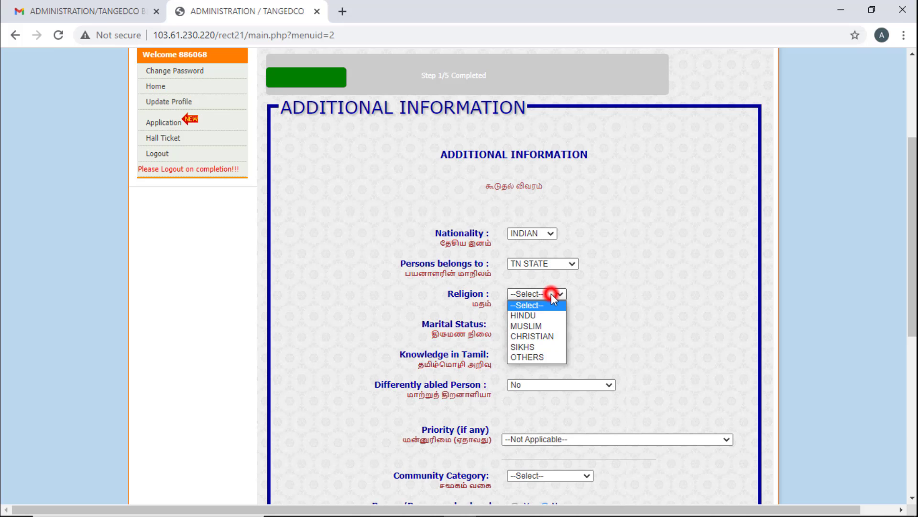
pyautogui.click(553, 313)
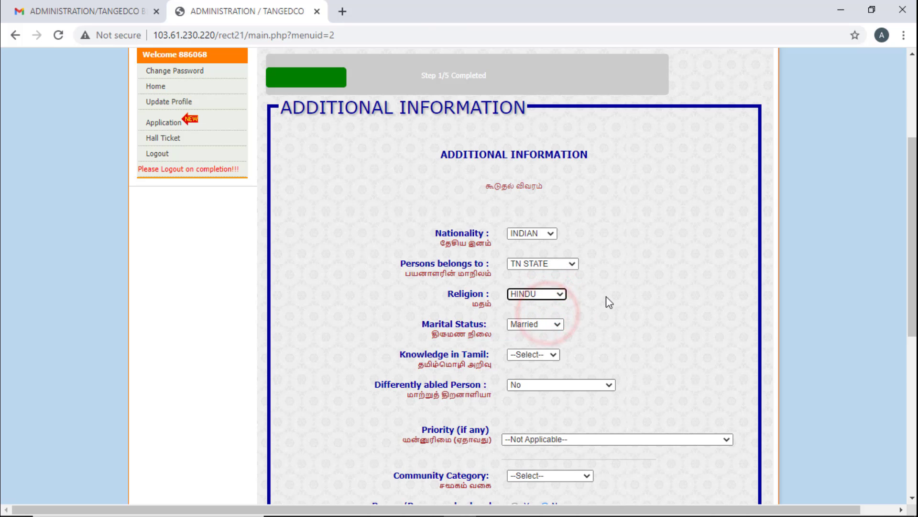
pyautogui.scroll(-2, 606, 297)
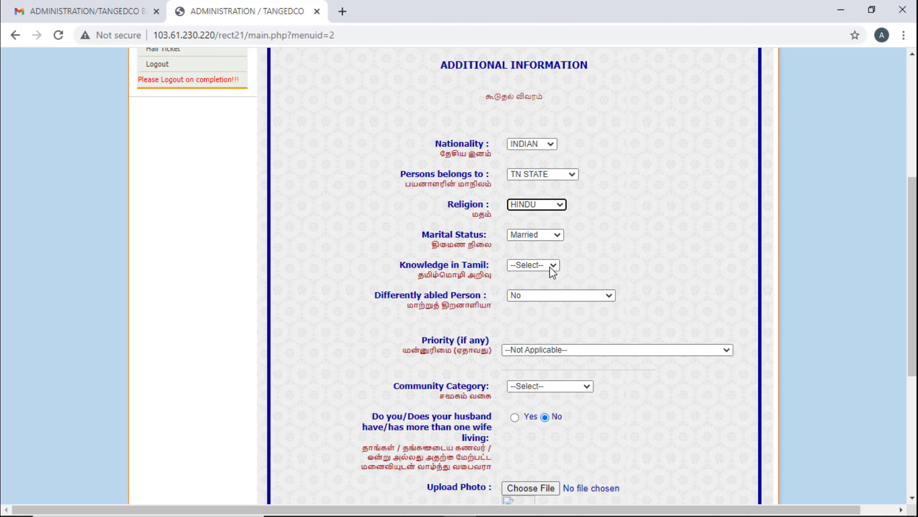
pyautogui.click(555, 239)
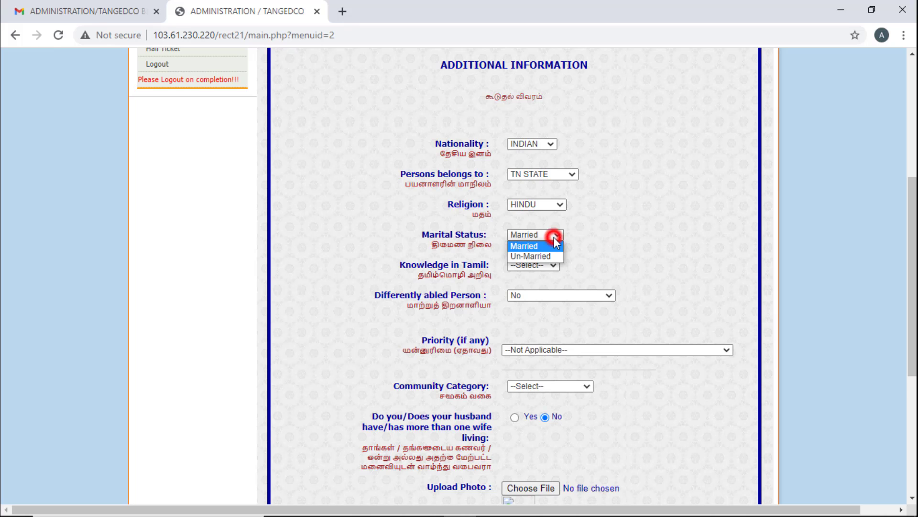
pyautogui.click(545, 259)
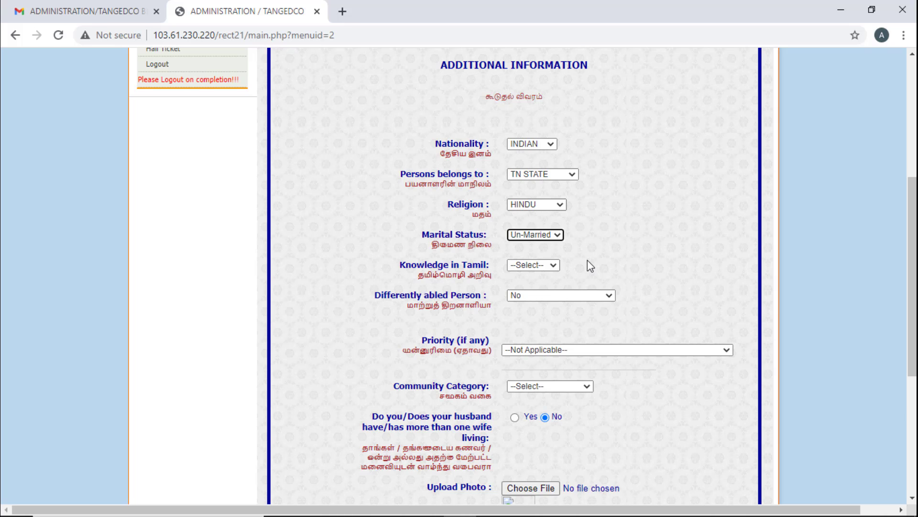
# - Set Tamil knowledge to SSLC, keep Differently abled No and Priority Not Applicable
pyautogui.click(552, 265)
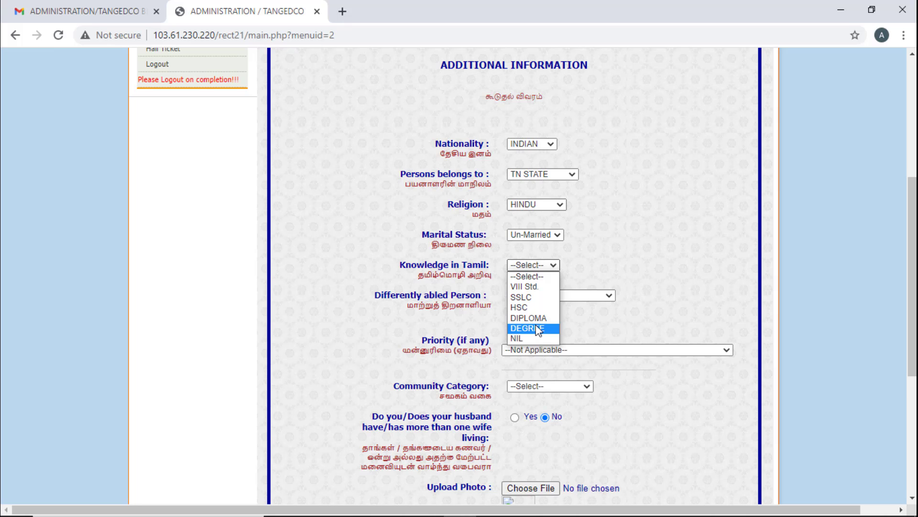
pyautogui.click(532, 298)
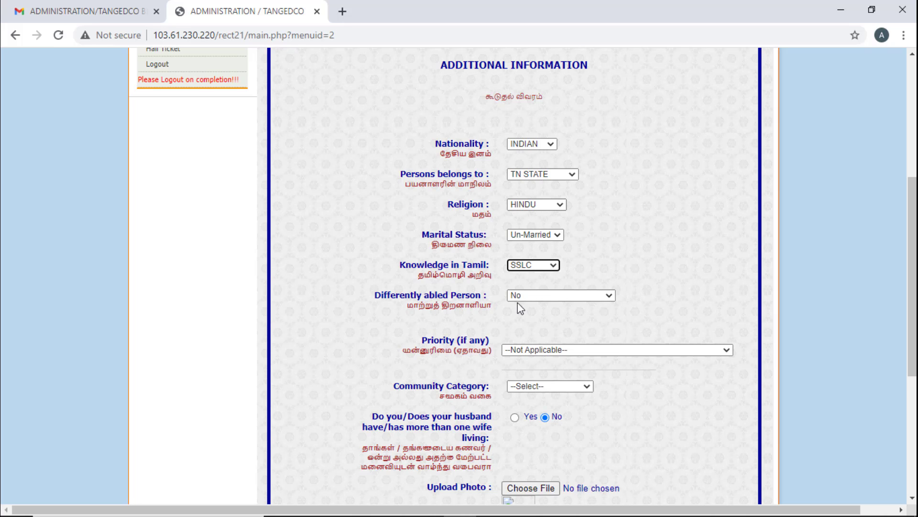
pyautogui.click(541, 297)
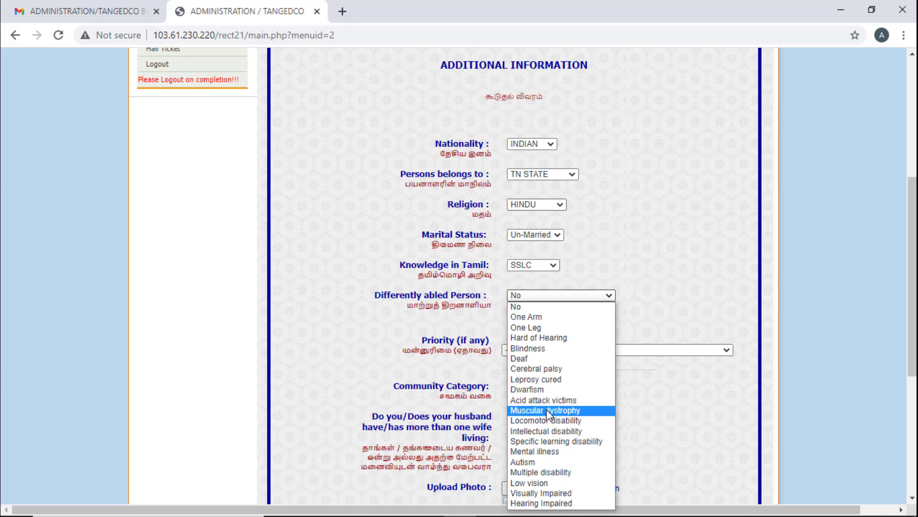
pyautogui.click(540, 307)
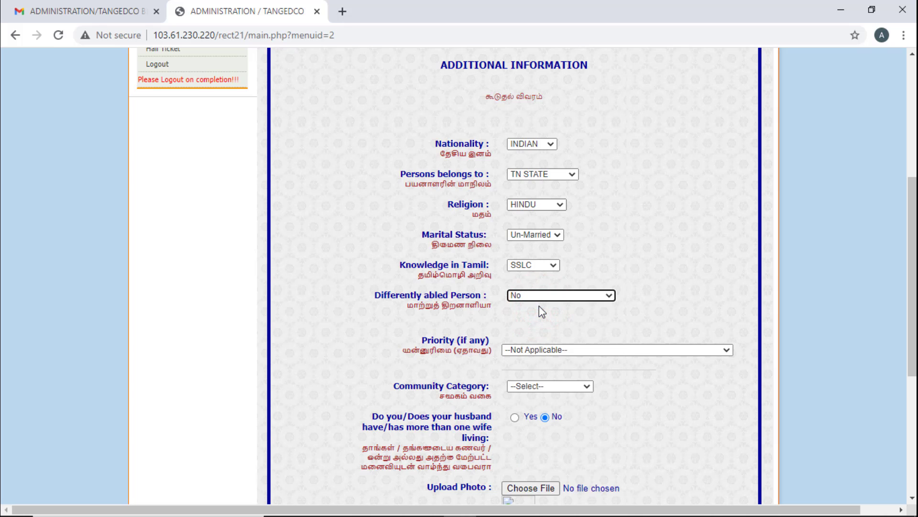
pyautogui.scroll(-2, 542, 311)
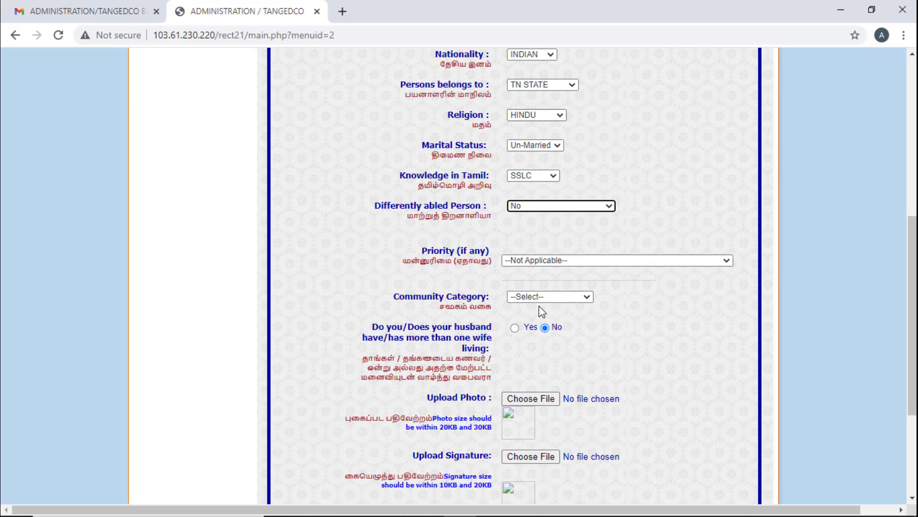
pyautogui.click(563, 259)
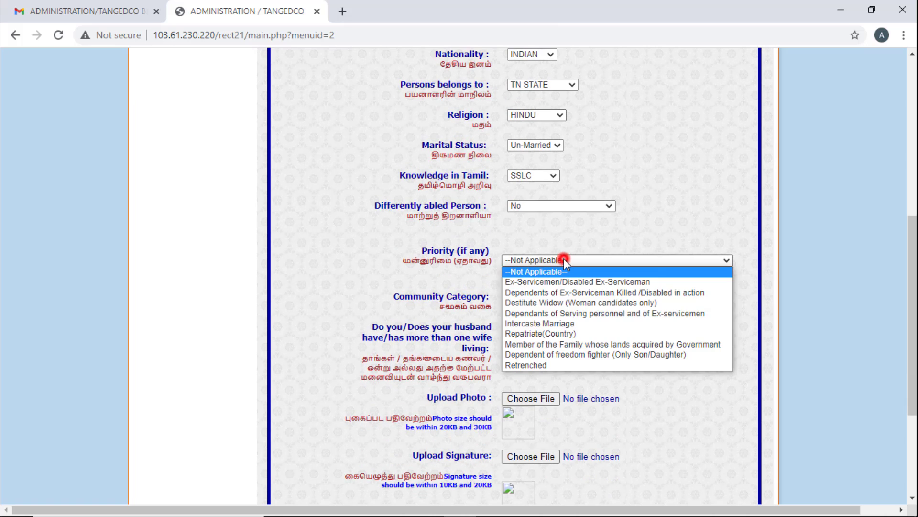
pyautogui.click(542, 271)
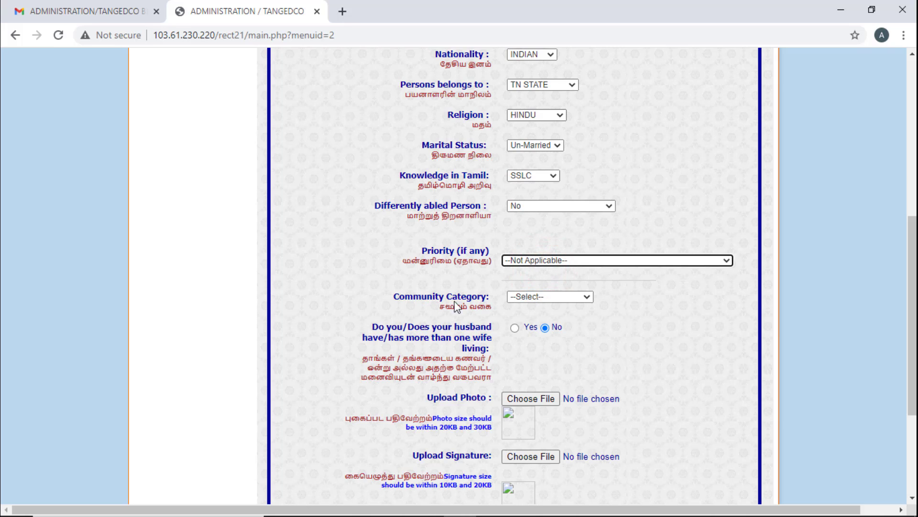
pyautogui.click(546, 297)
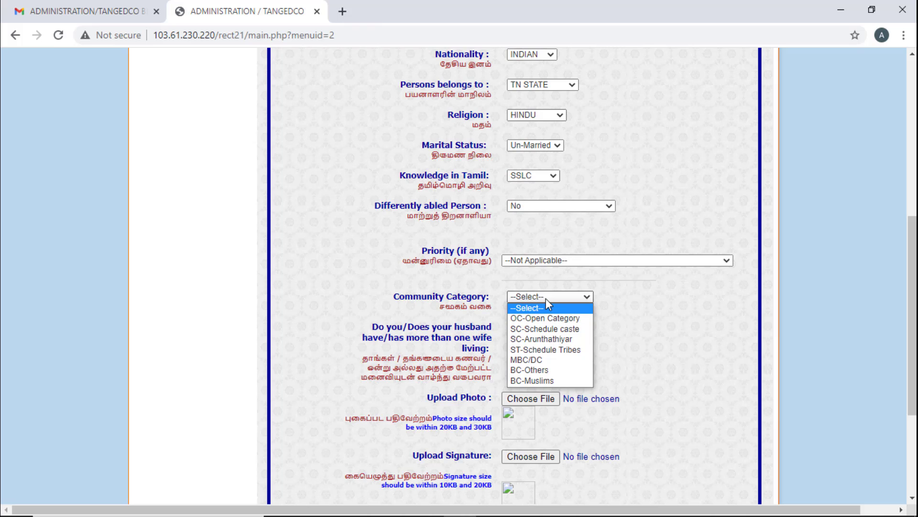
# - Choose BC-Others as community category and upload the signature and left thumb impression images
pyautogui.click(539, 368)
pyautogui.scroll(-2, 603, 292)
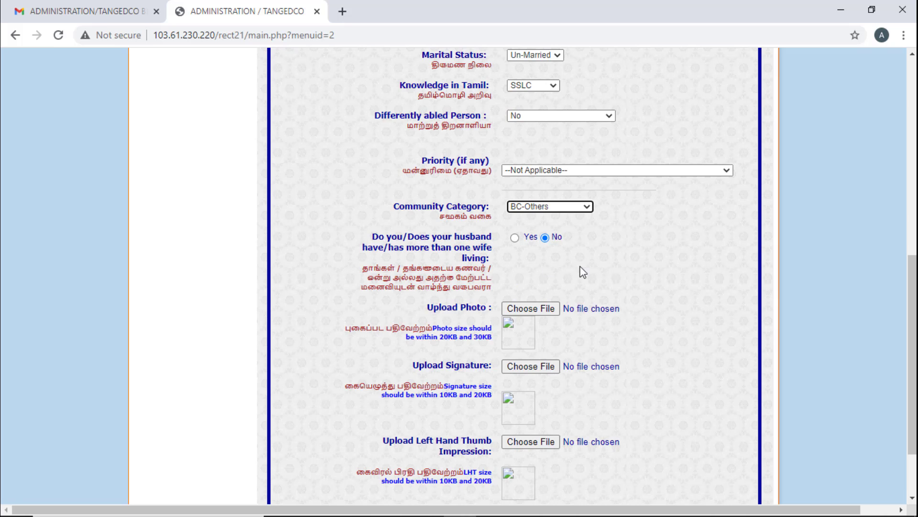
pyautogui.scroll(-2, 546, 261)
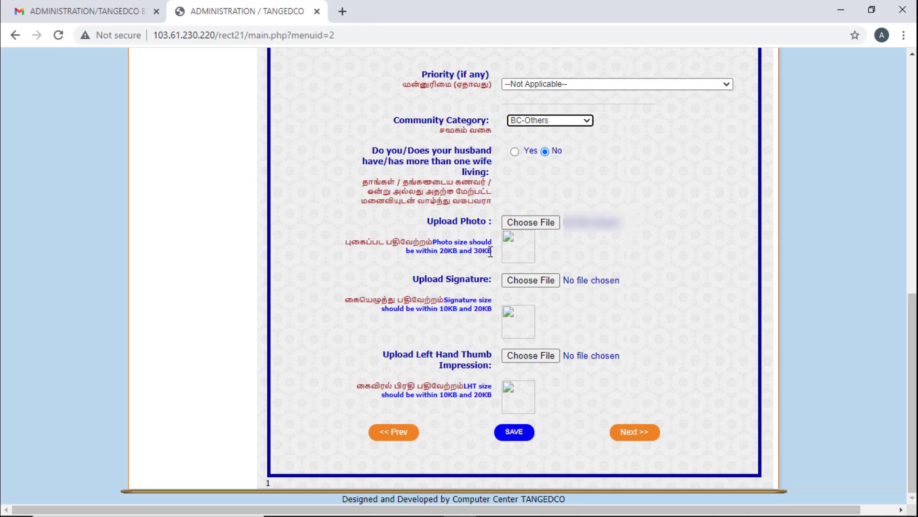
pyautogui.click(515, 282)
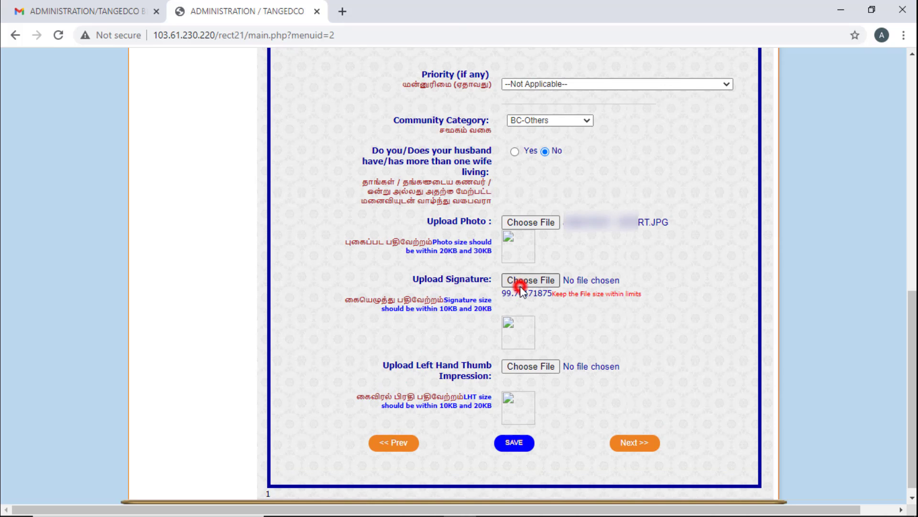
pyautogui.press('Return')
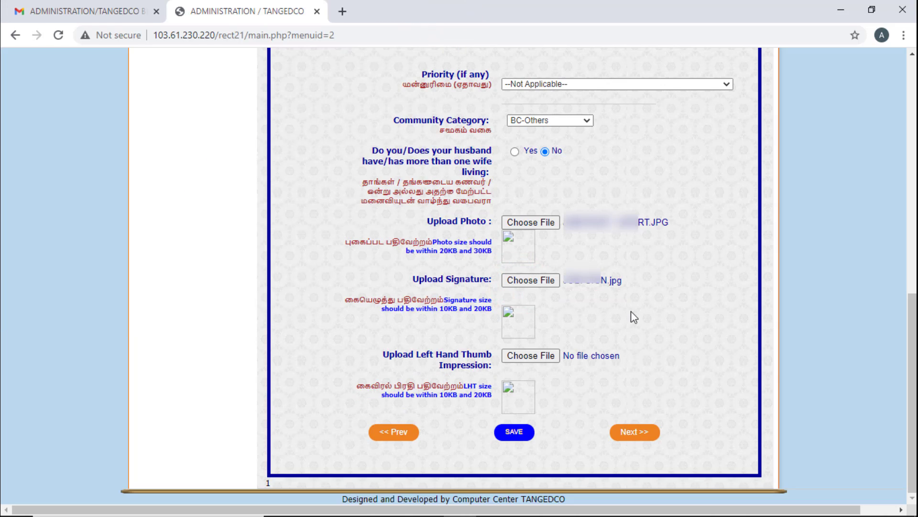
pyautogui.click(549, 357)
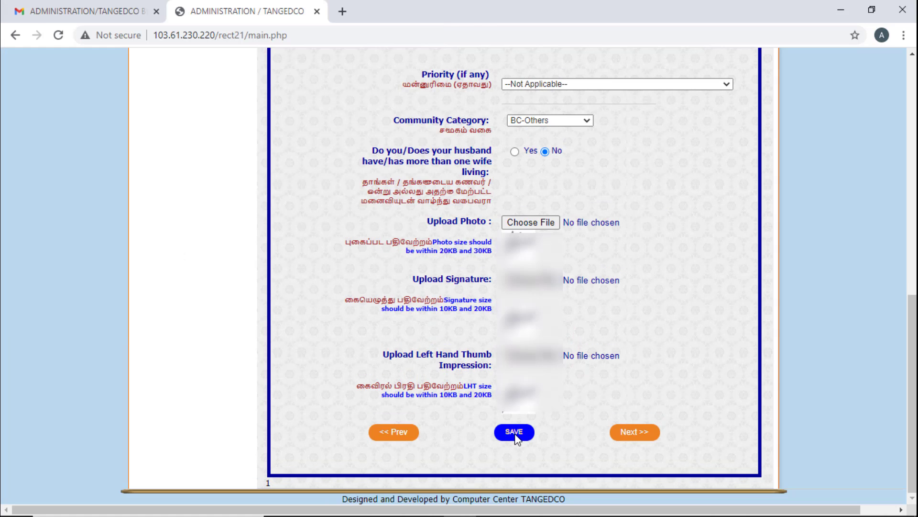
# - Advance to Educational Qualifications, add S.S.L.C details, and leave UG/PG Engineering unticked
pyautogui.click(637, 432)
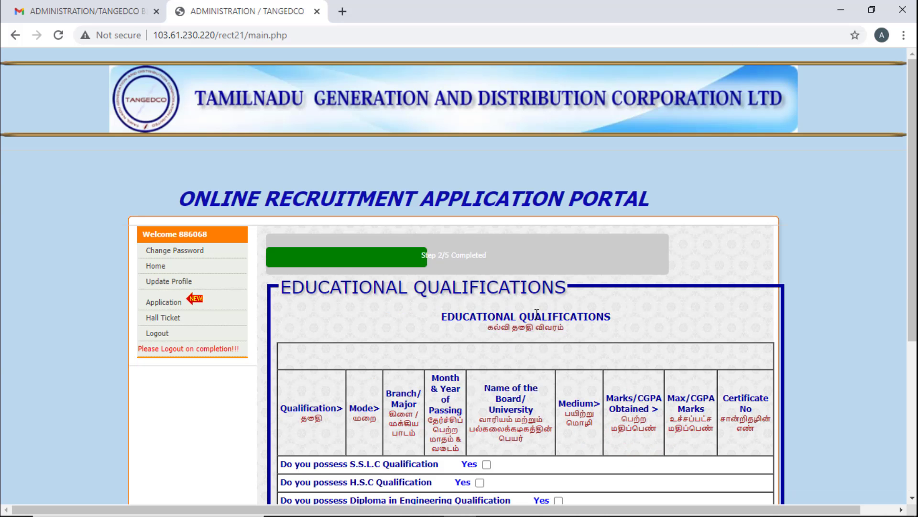
pyautogui.scroll(-4, 536, 314)
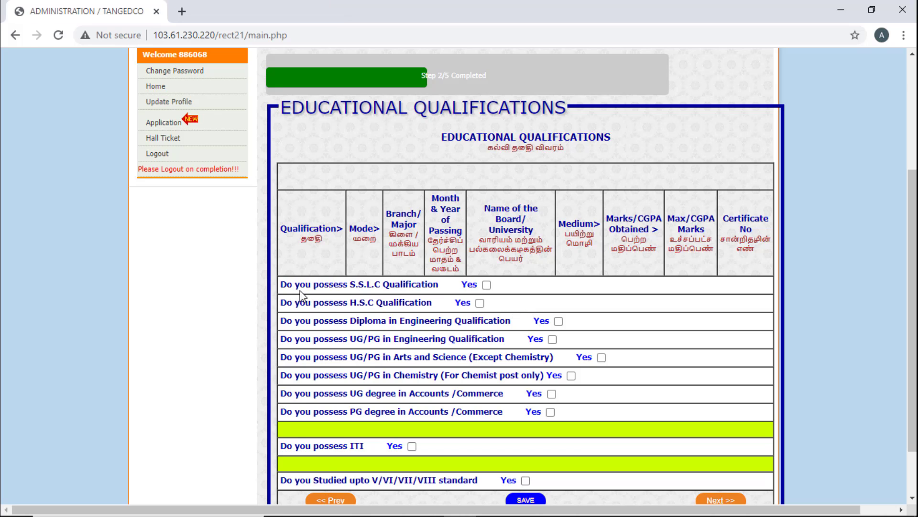
pyautogui.click(484, 285)
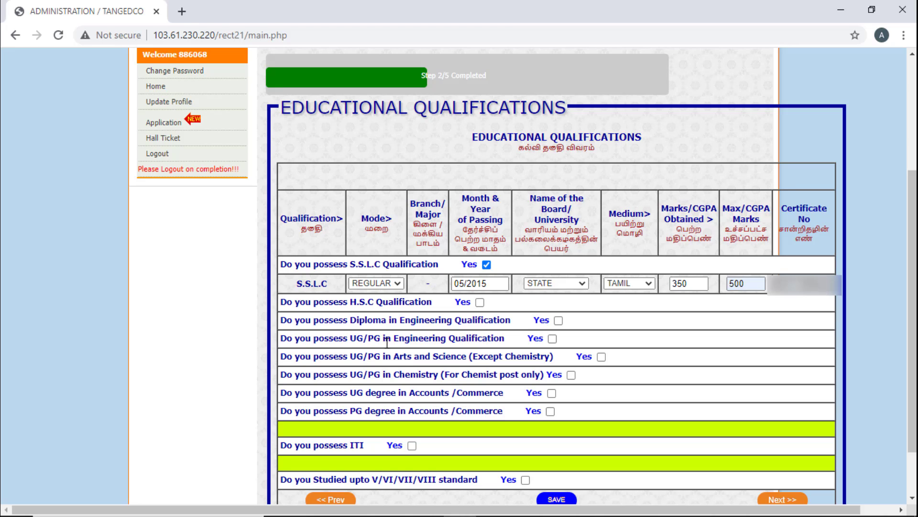
pyautogui.click(552, 339)
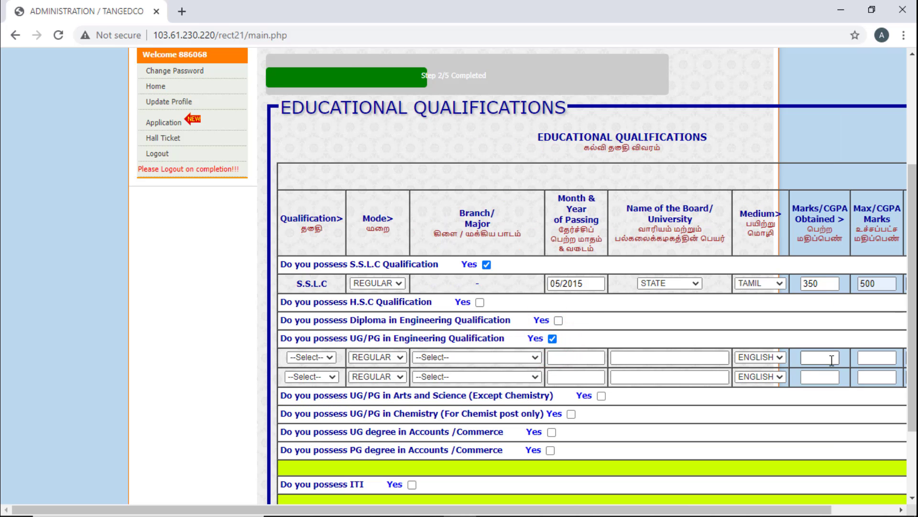
pyautogui.click(553, 339)
pyautogui.scroll(-3, 345, 390)
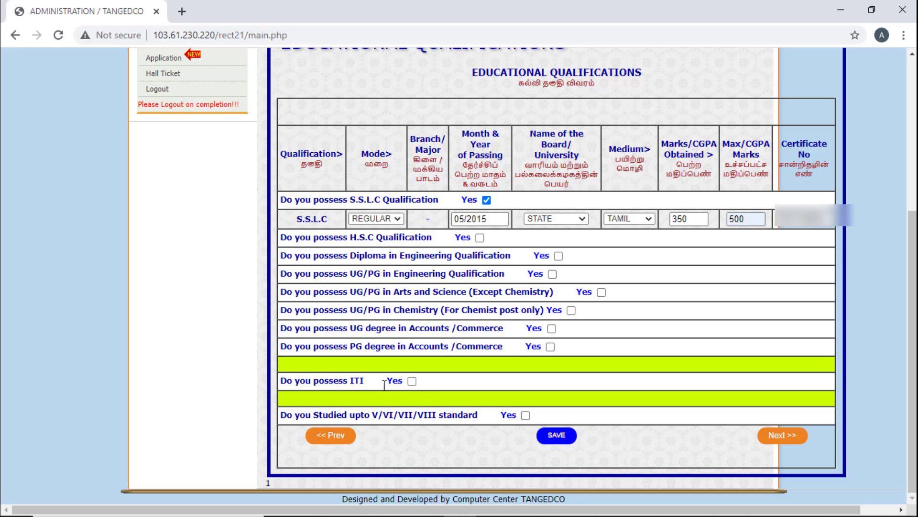
# - Add an ITI row in Electrical (CoE) with month and year of passing Jun 2017
pyautogui.click(411, 381)
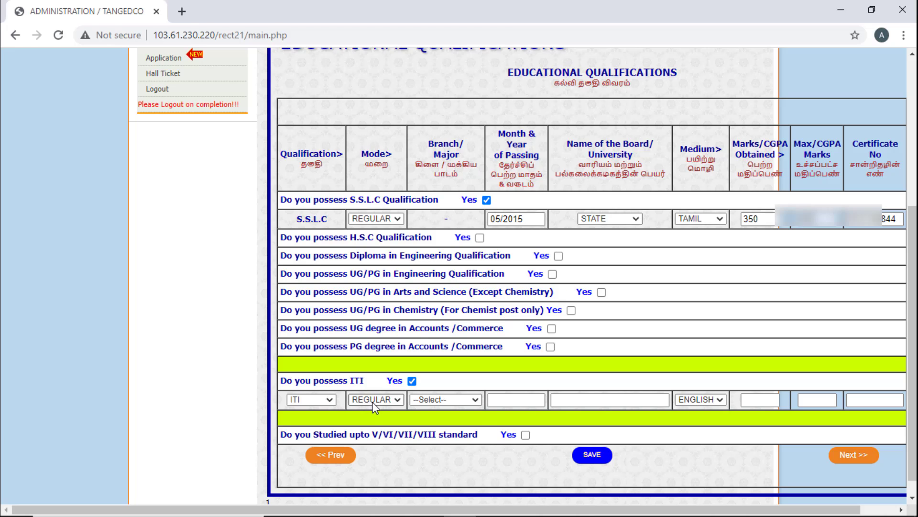
pyautogui.click(447, 400)
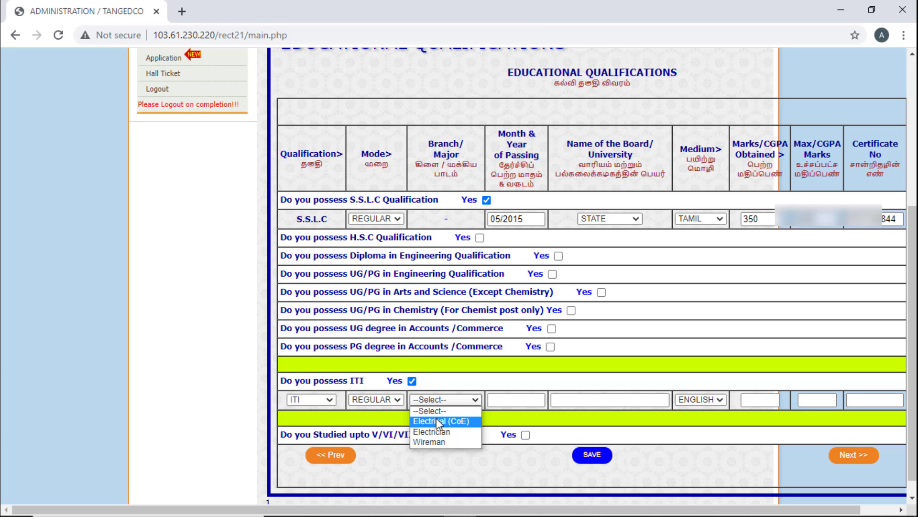
pyautogui.click(437, 421)
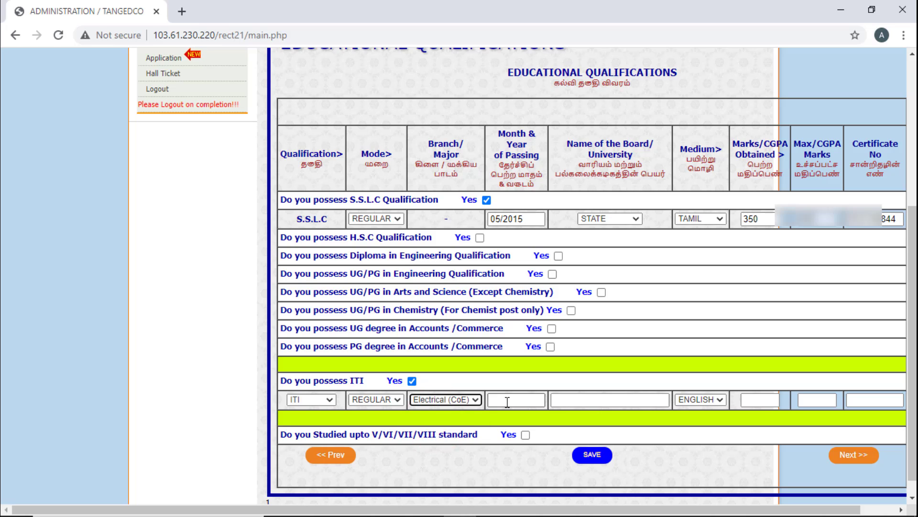
pyautogui.click(507, 401)
pyautogui.click(576, 432)
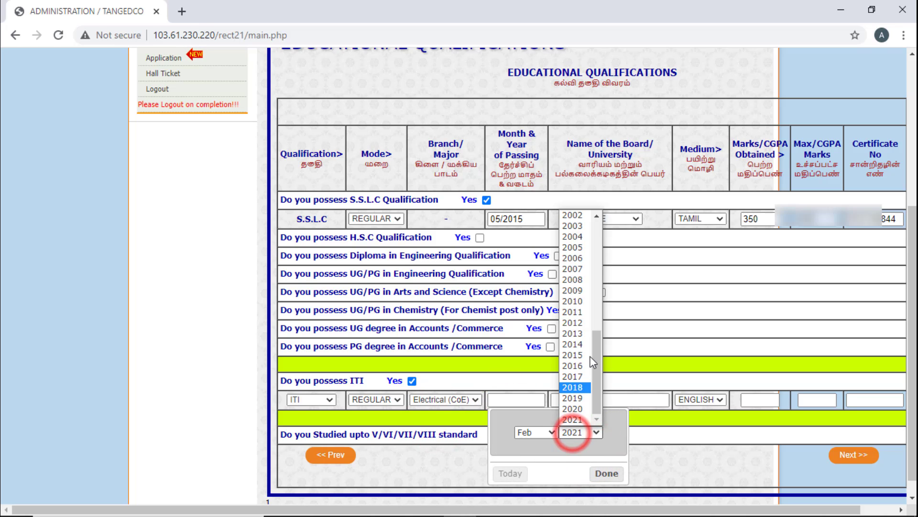
pyautogui.click(581, 376)
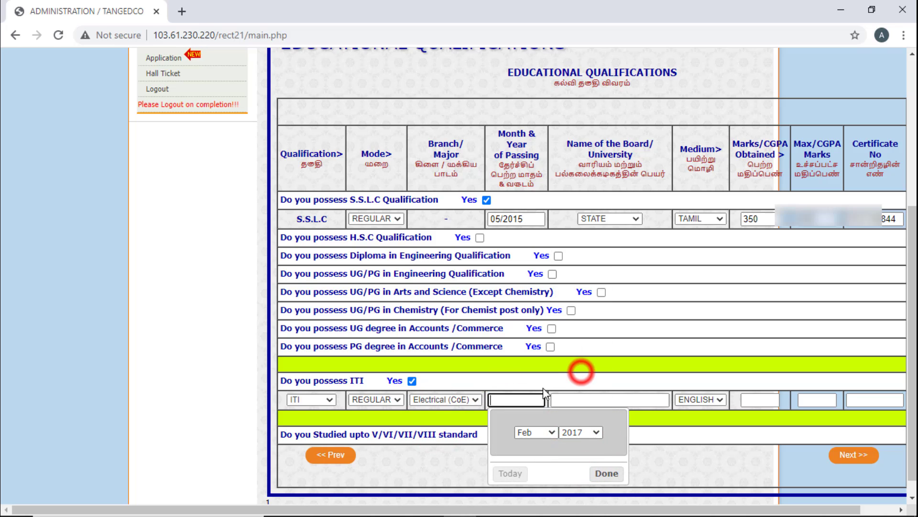
pyautogui.click(536, 432)
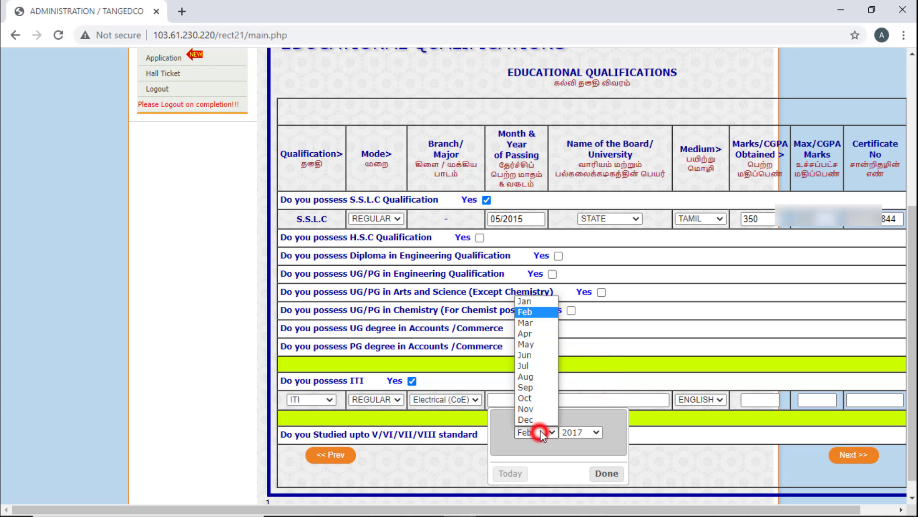
pyautogui.click(541, 355)
pyautogui.click(607, 472)
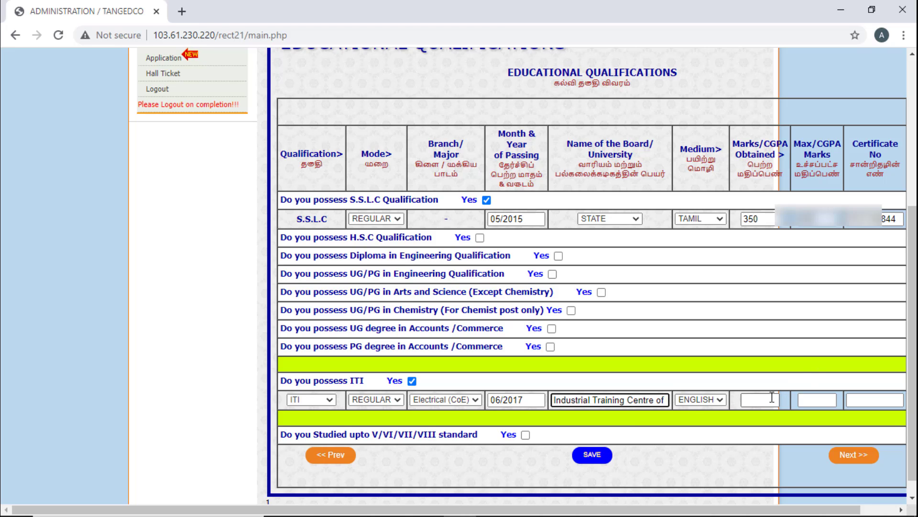
# - Enter ITI marks 400 of 600 and the certificate number, then save the qualifications
pyautogui.click(761, 402)
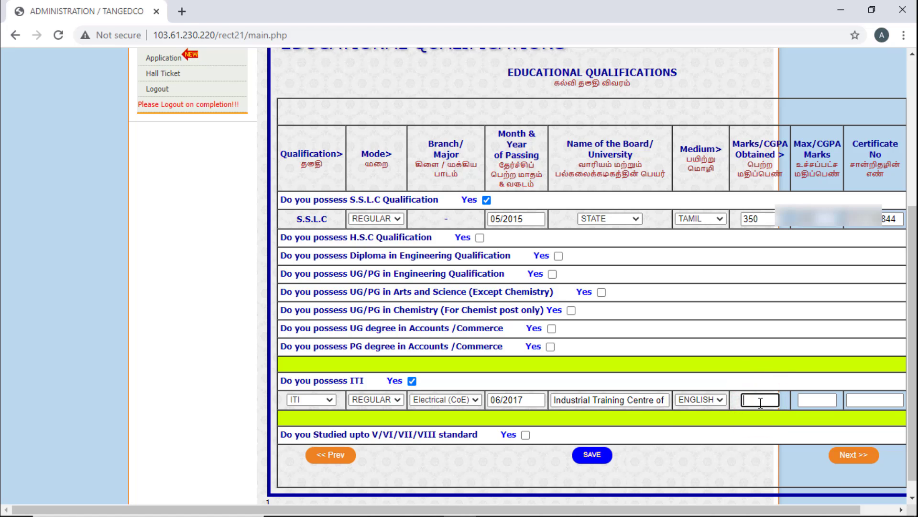
pyautogui.write('400')
pyautogui.click(825, 400)
pyautogui.write('600')
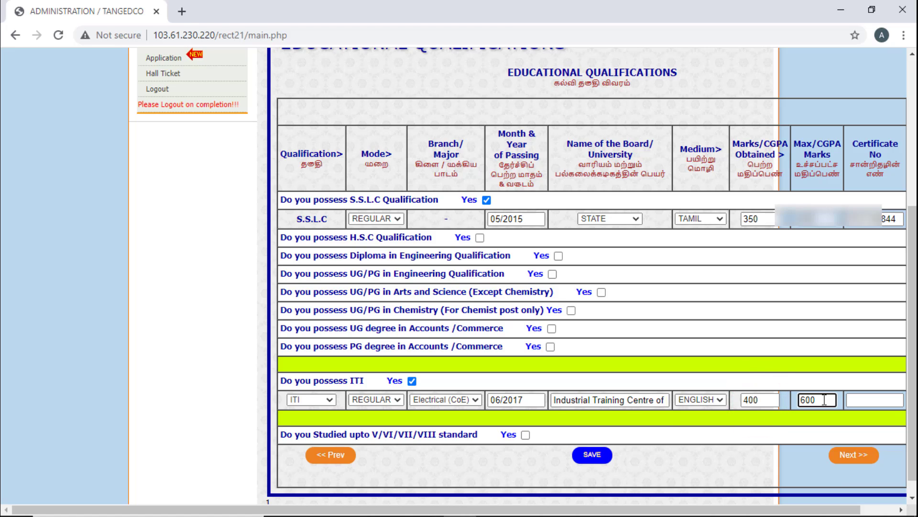
pyautogui.click(854, 400)
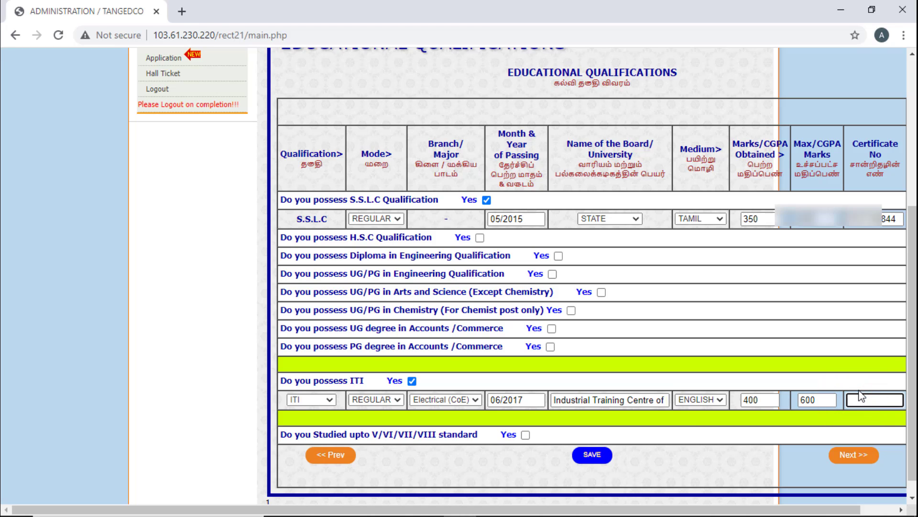
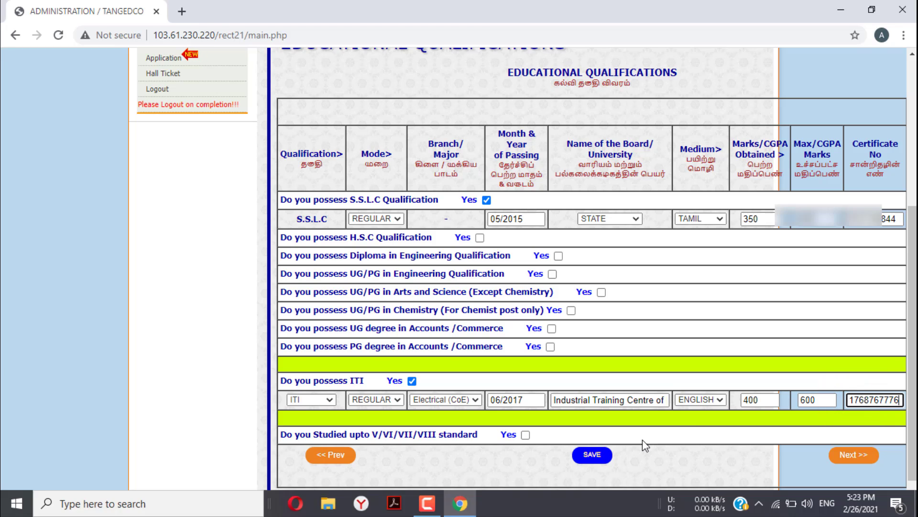
pyautogui.click(581, 456)
pyautogui.scroll(-1, 493, 323)
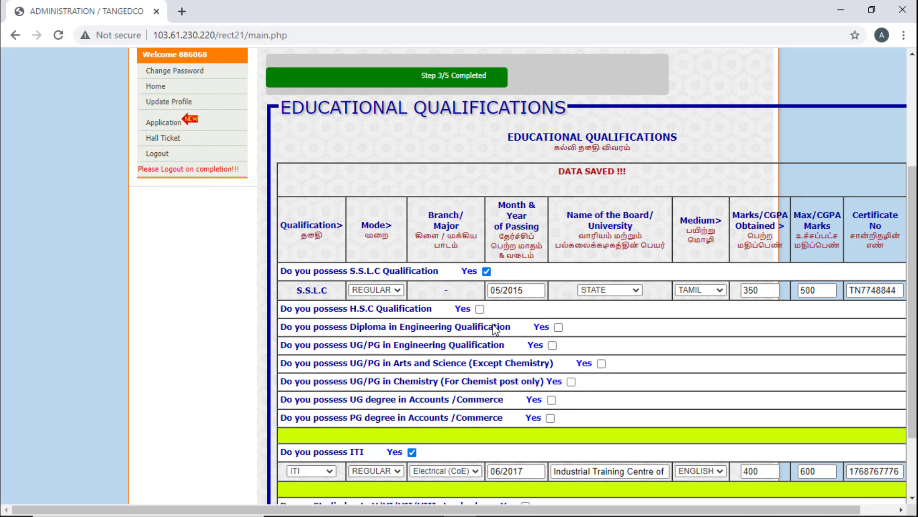
pyautogui.scroll(-1, 493, 324)
pyautogui.scroll(-1, 494, 325)
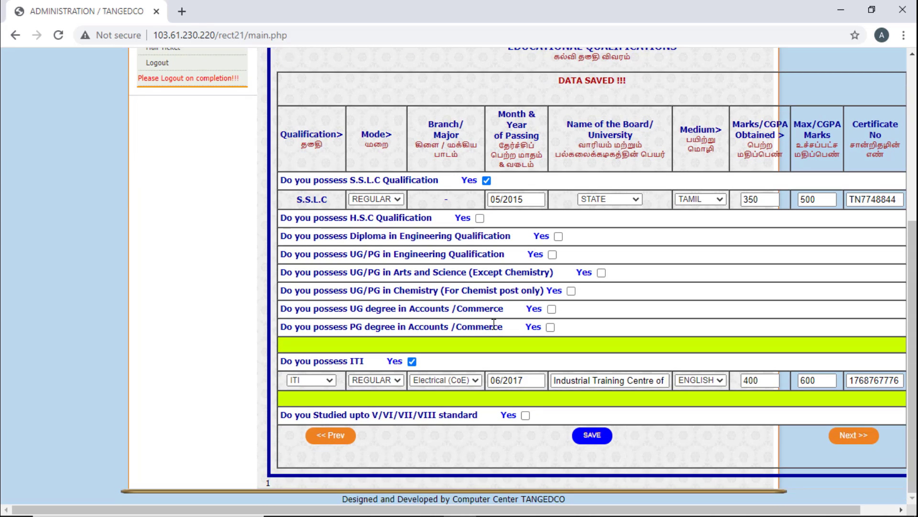
# - On Apprenticeship & Experience, answer No to both apprenticeship and government service, then continue
pyautogui.click(852, 435)
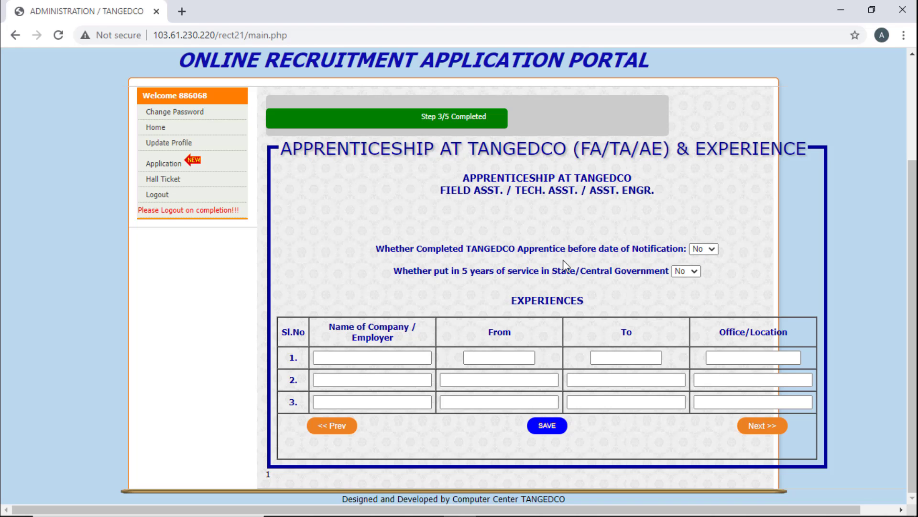
pyautogui.click(713, 251)
pyautogui.click(713, 251)
pyautogui.click(693, 271)
pyautogui.click(693, 272)
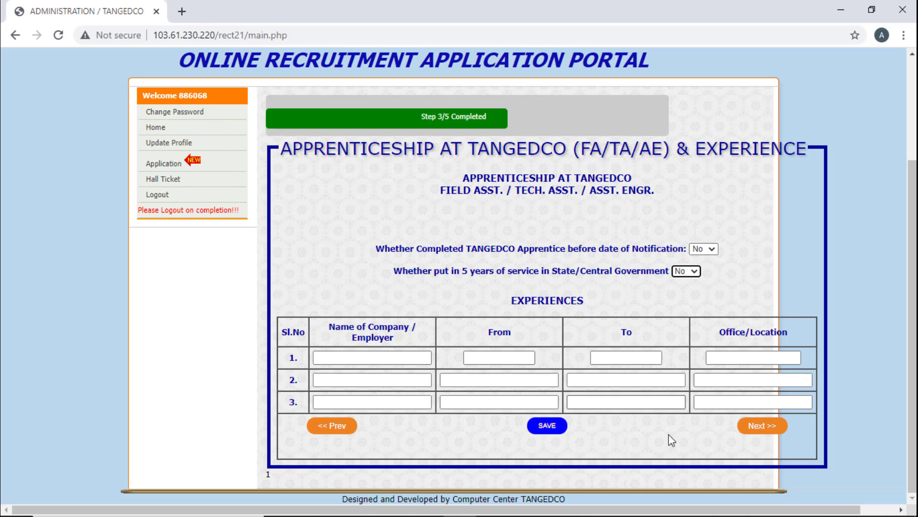
pyautogui.click(763, 426)
# - Tick the terms and conditions checkbox on the Declaration page and accept it with I Agree
pyautogui.click(762, 450)
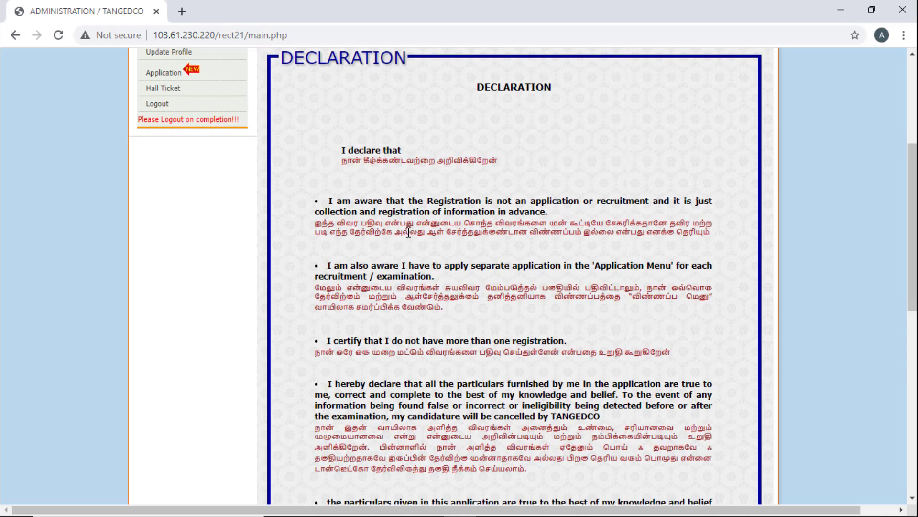
pyautogui.scroll(-4, 408, 233)
pyautogui.scroll(-7, 408, 233)
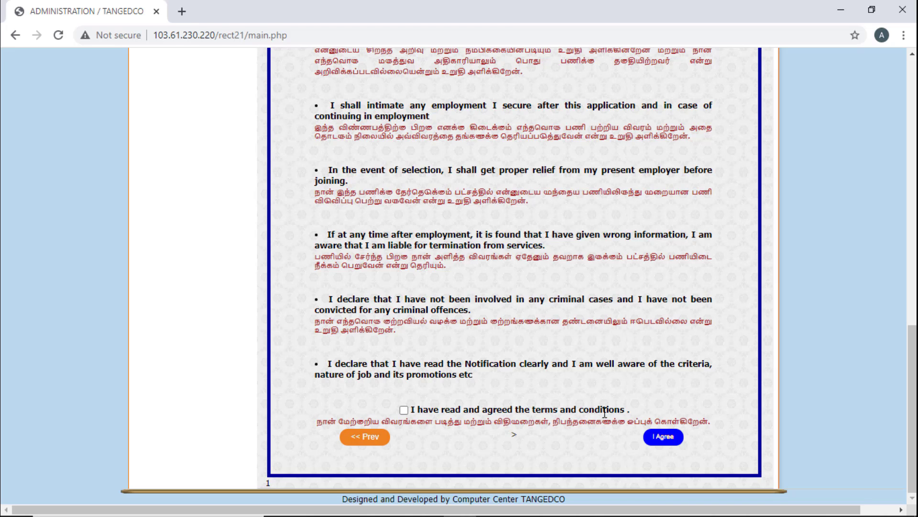
pyautogui.click(403, 410)
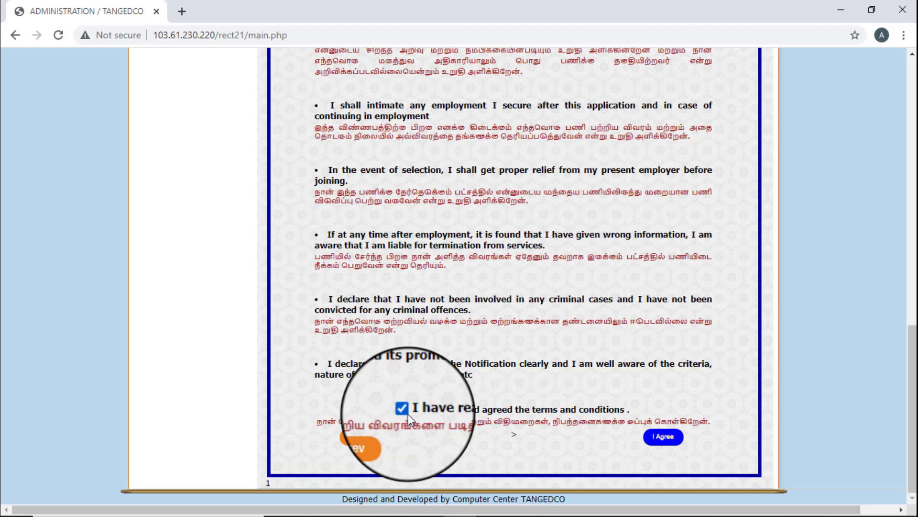
pyautogui.click(663, 437)
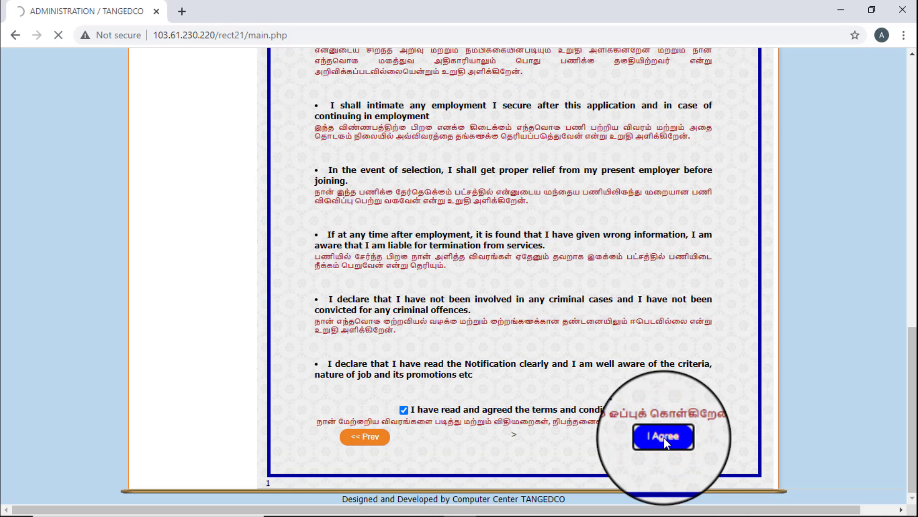
pyautogui.scroll(-7, 528, 361)
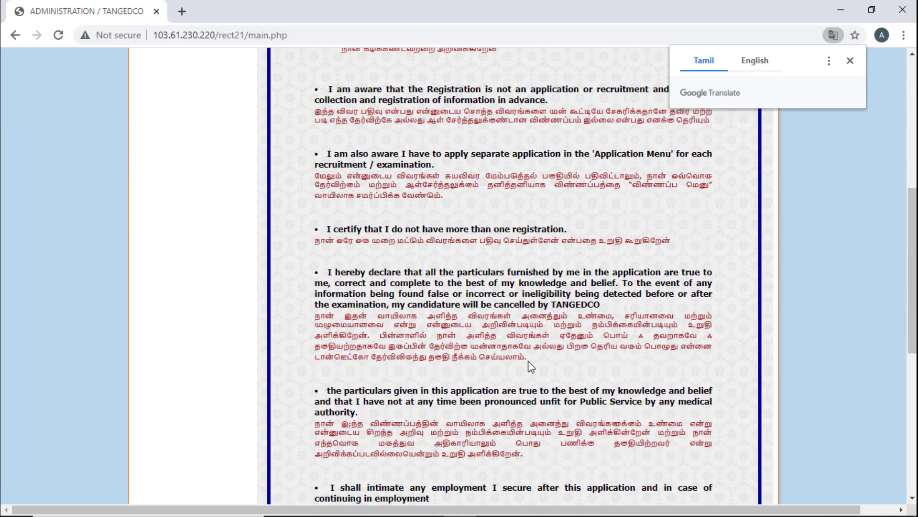
pyautogui.scroll(8, 528, 361)
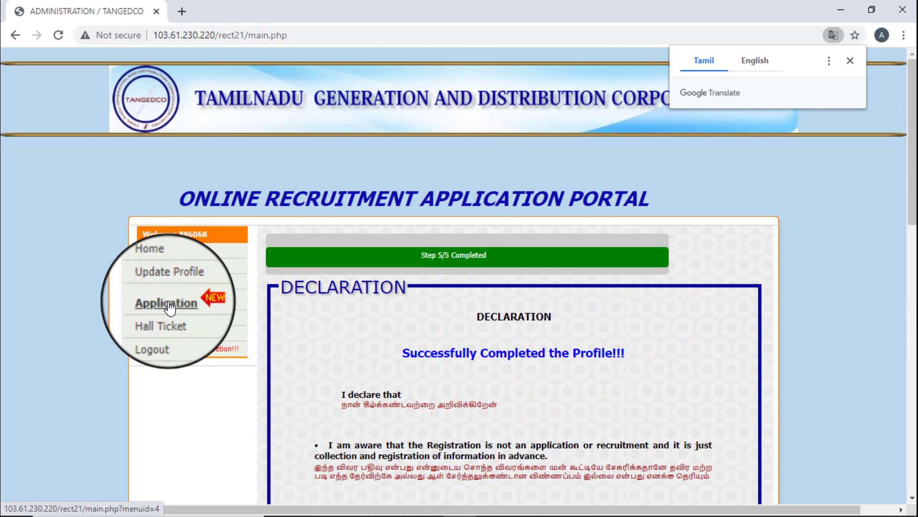
# - Start the Field Assistant (Trainee) application and bring its test centre choices into view
pyautogui.click(165, 302)
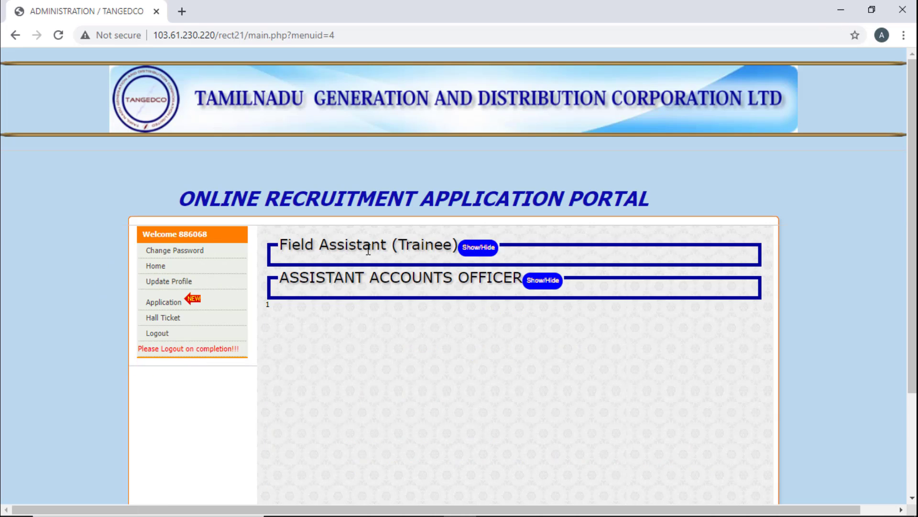
pyautogui.click(481, 247)
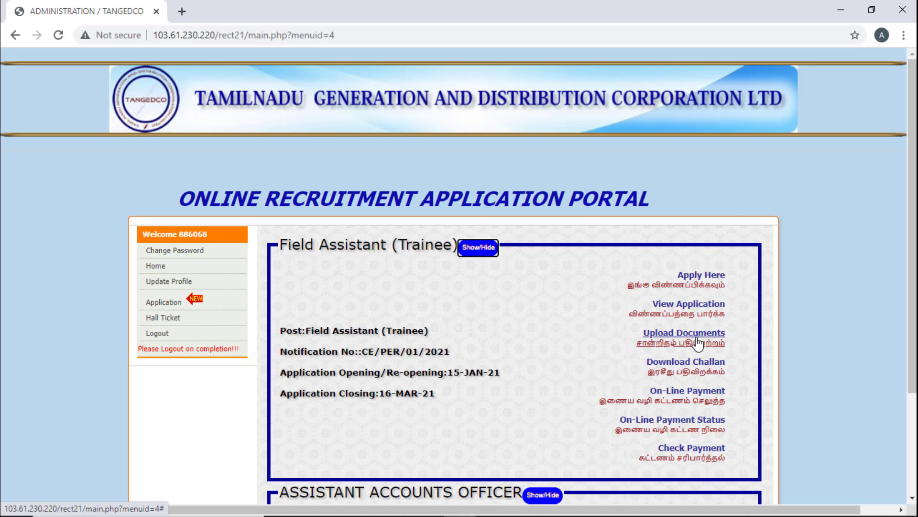
pyautogui.click(701, 276)
pyautogui.scroll(-2, 691, 282)
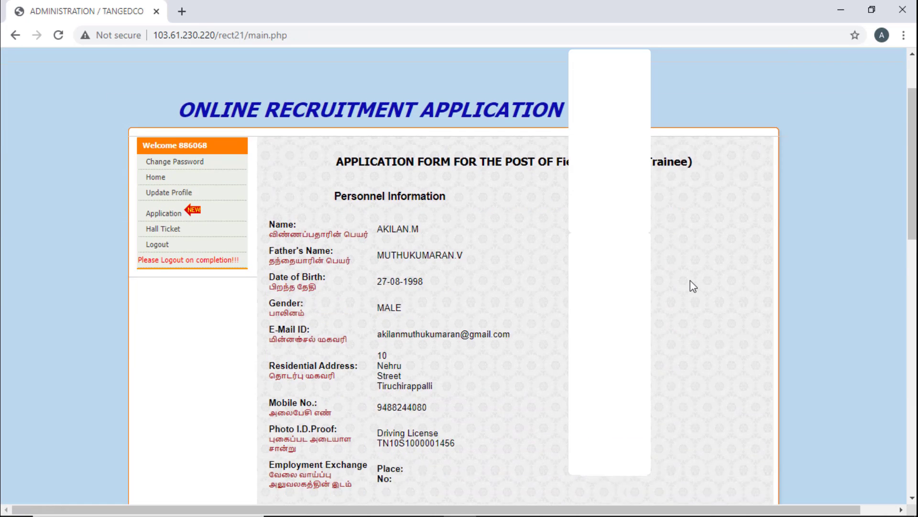
pyautogui.scroll(-2, 690, 280)
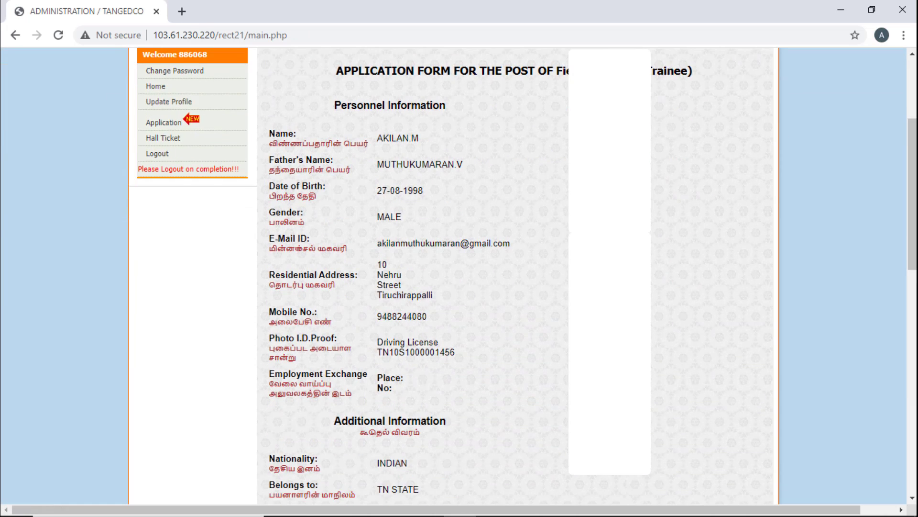
pyautogui.scroll(-5, 484, 349)
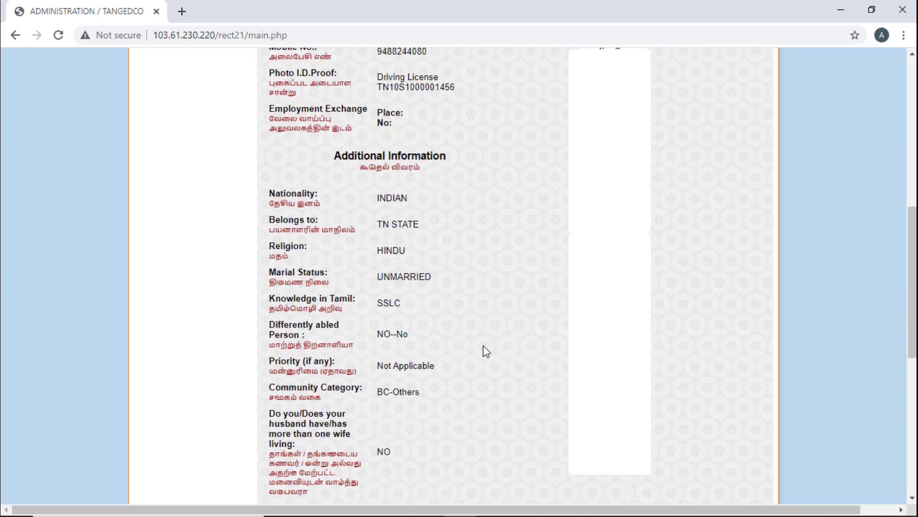
pyautogui.scroll(-5, 483, 345)
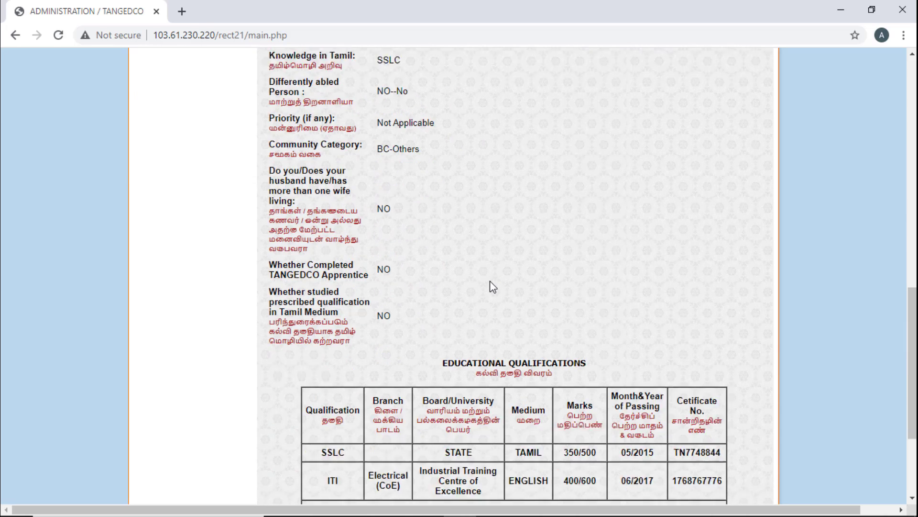
pyautogui.scroll(-3, 492, 286)
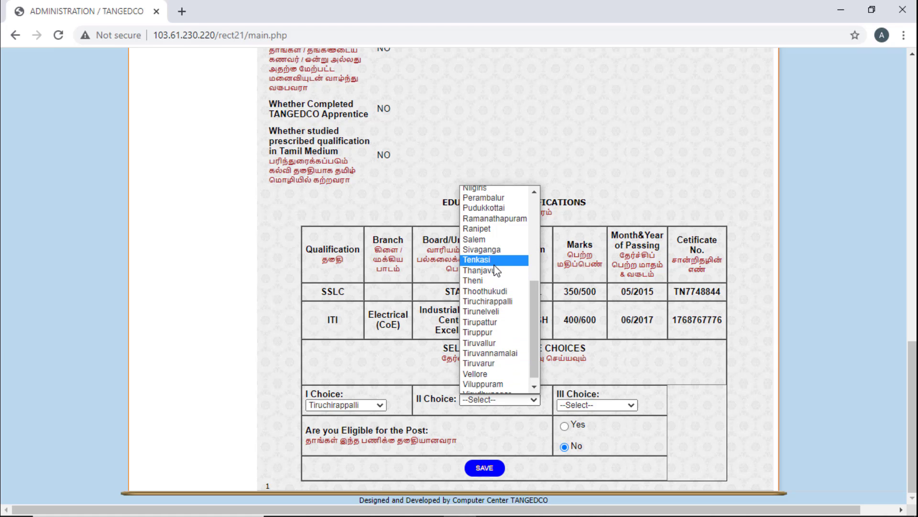
# - Choose Salem as second and Coimbatore as third test centre, and declare eligibility Yes
pyautogui.click(494, 239)
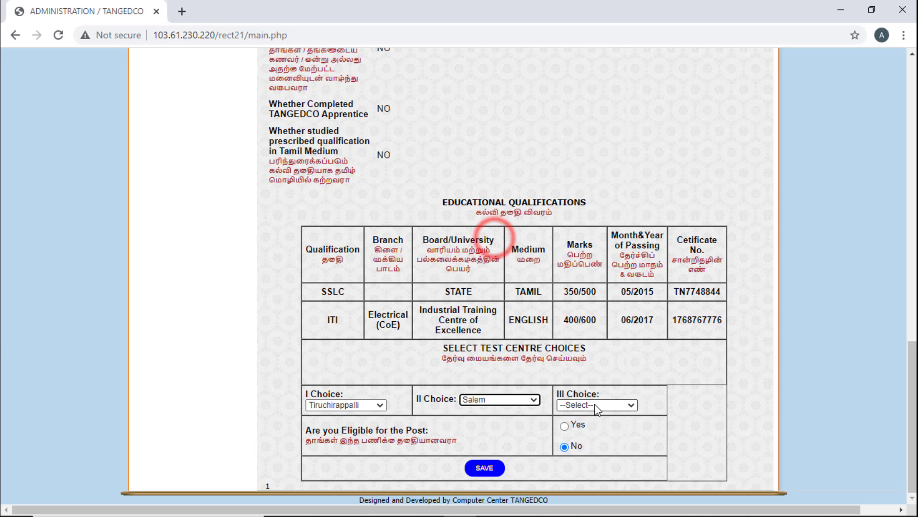
pyautogui.click(622, 405)
pyautogui.scroll(-1, 623, 401)
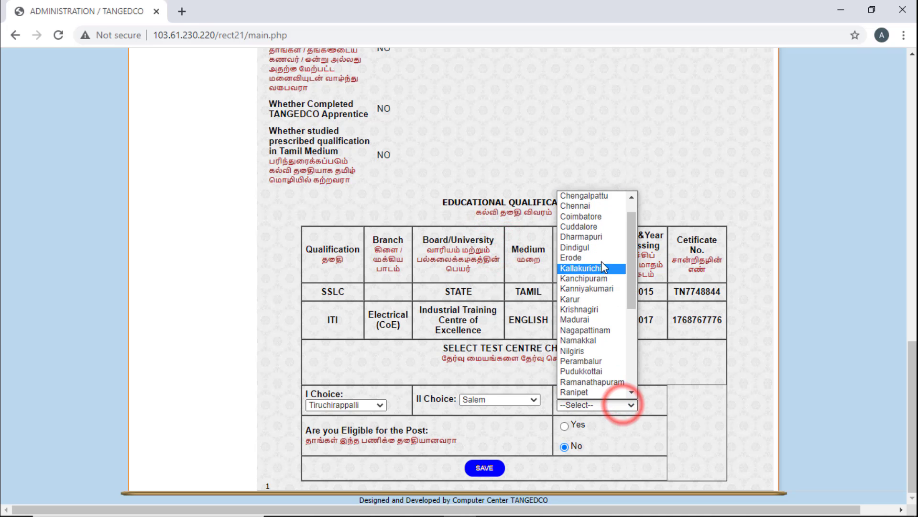
pyautogui.click(595, 216)
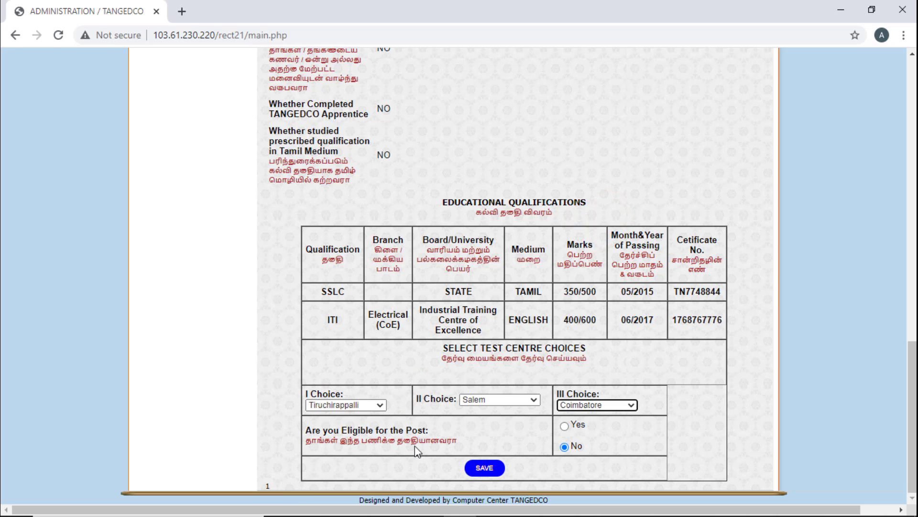
pyautogui.click(565, 427)
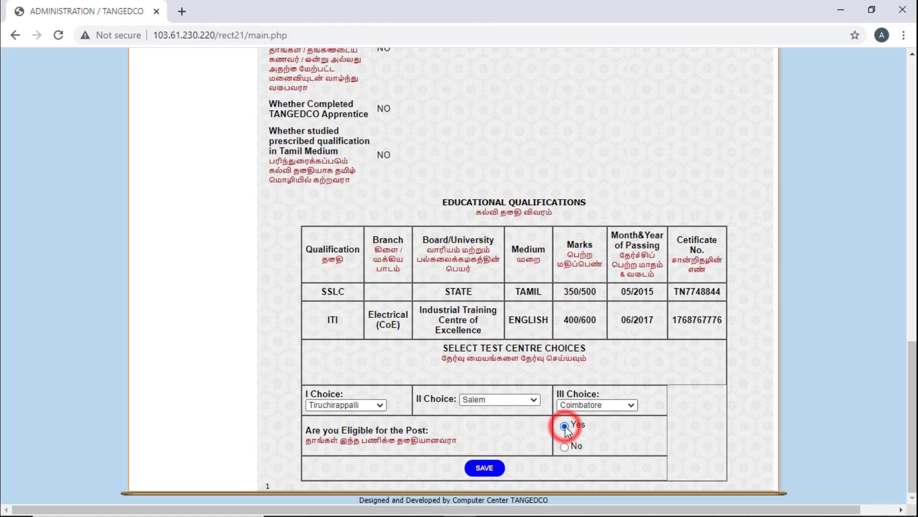
# - Save the application, acknowledge the checklist statement and proceed
pyautogui.click(486, 467)
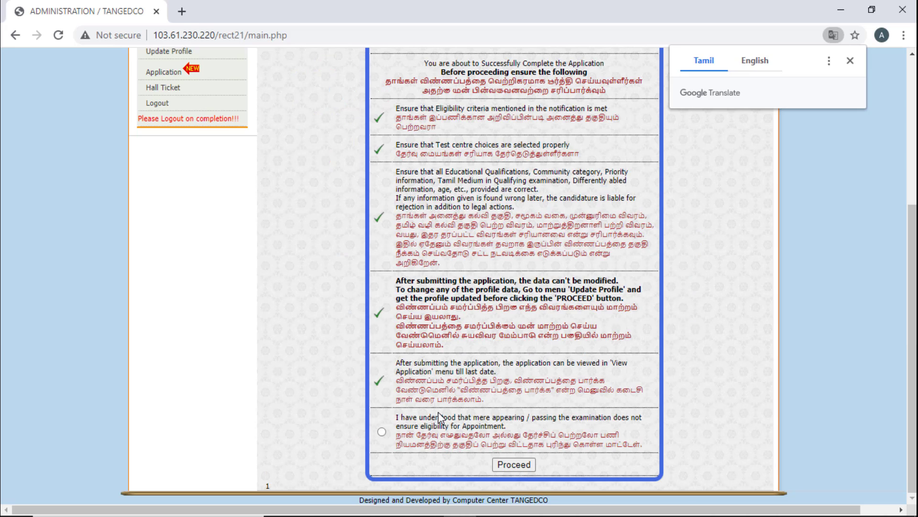
pyautogui.click(382, 432)
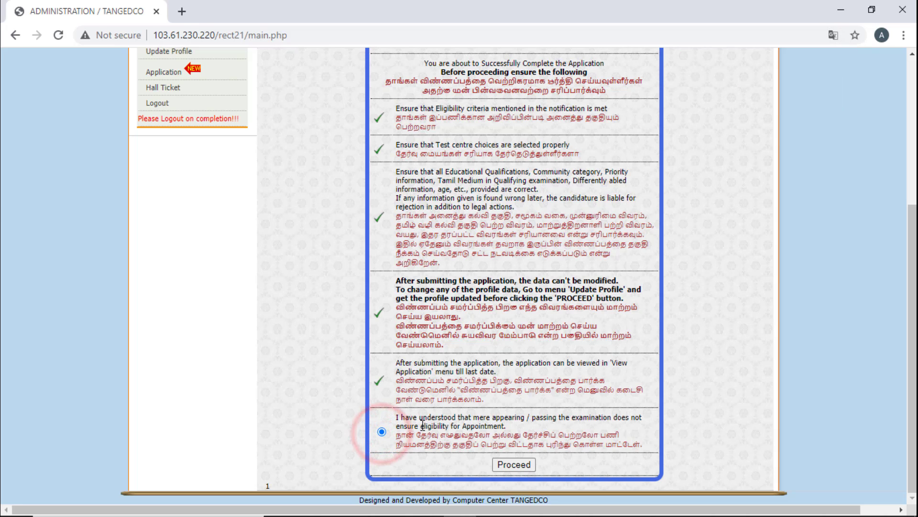
pyautogui.click(511, 467)
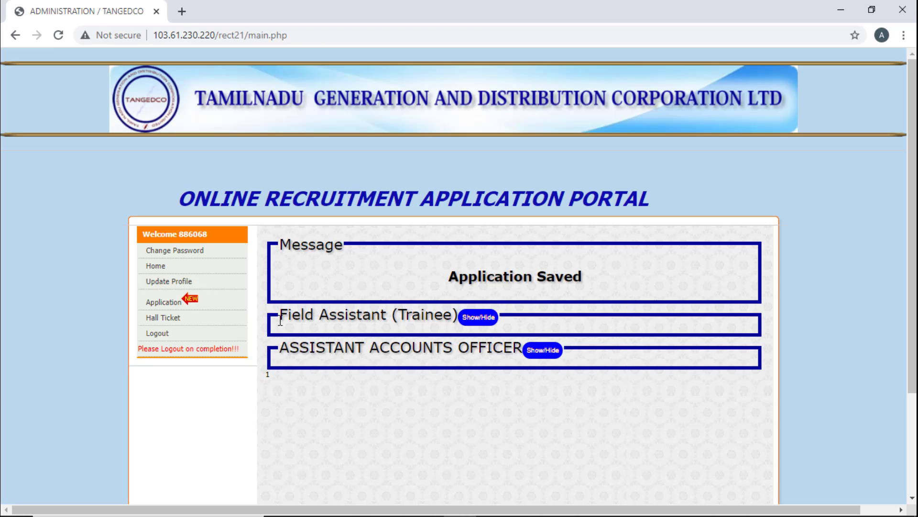
# - Upload the SSLC, ITI and Community certificate PDFs for the Field Assistant (Trainee) application
pyautogui.click(477, 318)
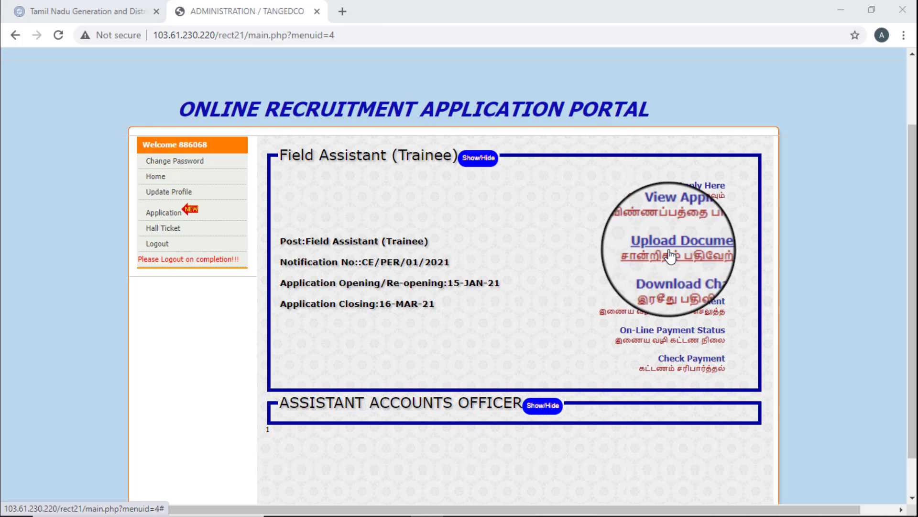
pyautogui.click(670, 256)
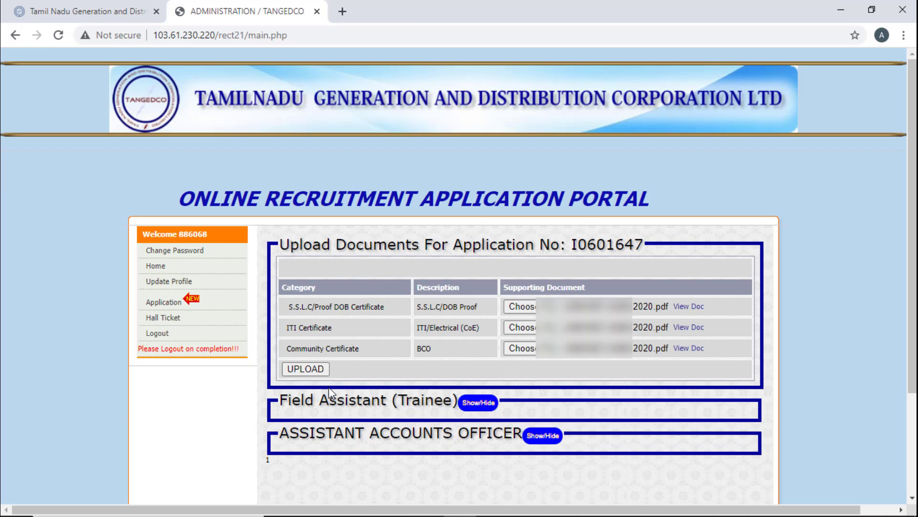
pyautogui.click(306, 369)
pyautogui.click(695, 306)
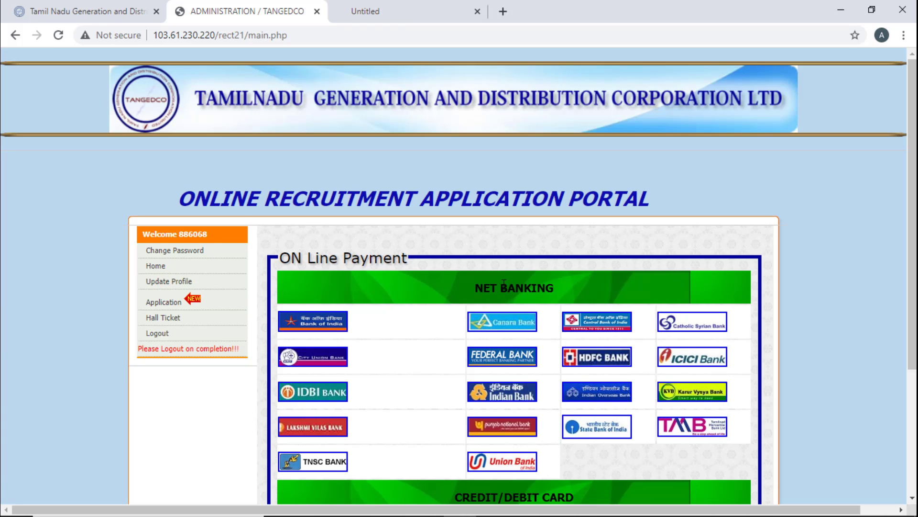
# - Open the View Application Form for the submitted Field Assistant (Trainee) application
pyautogui.scroll(-2, 504, 282)
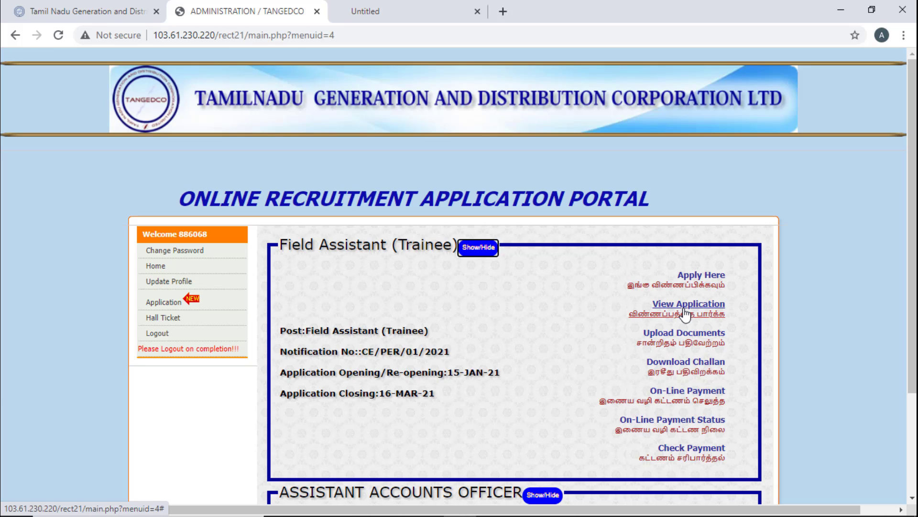
pyautogui.click(686, 313)
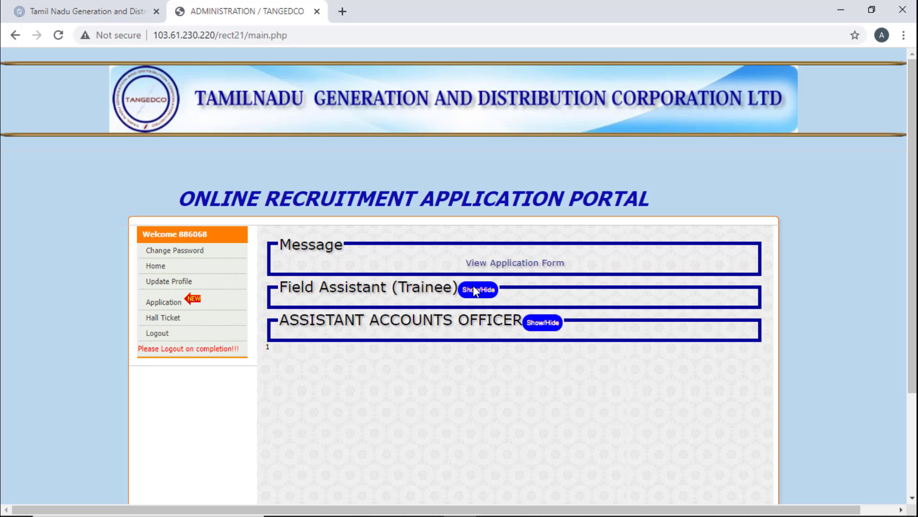
pyautogui.moveTo(879, 513)
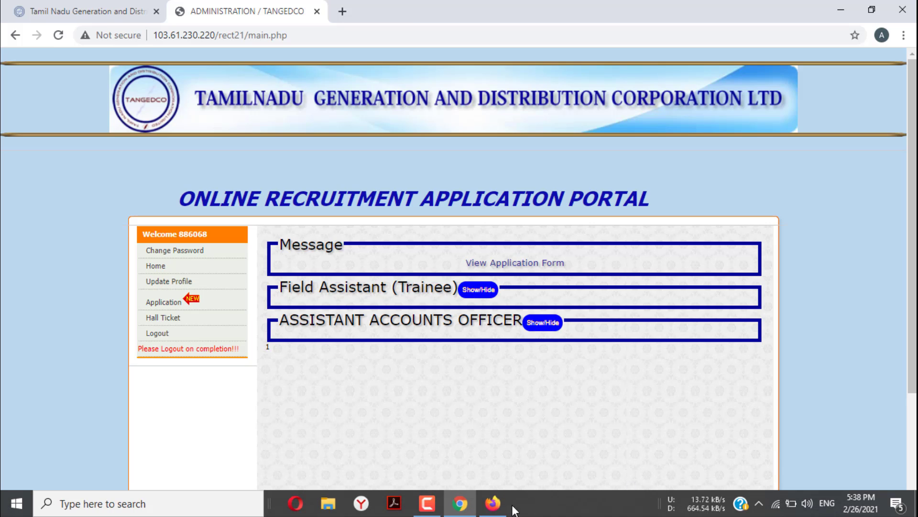
pyautogui.click(437, 505)
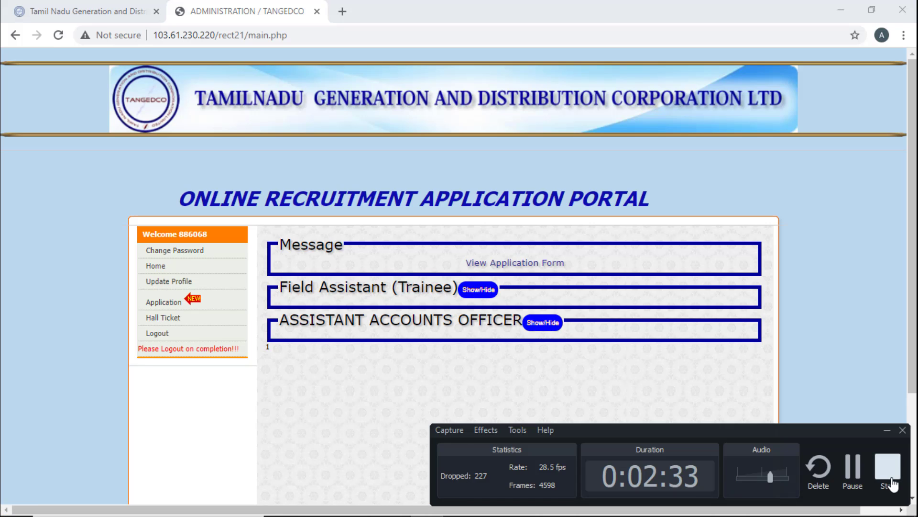